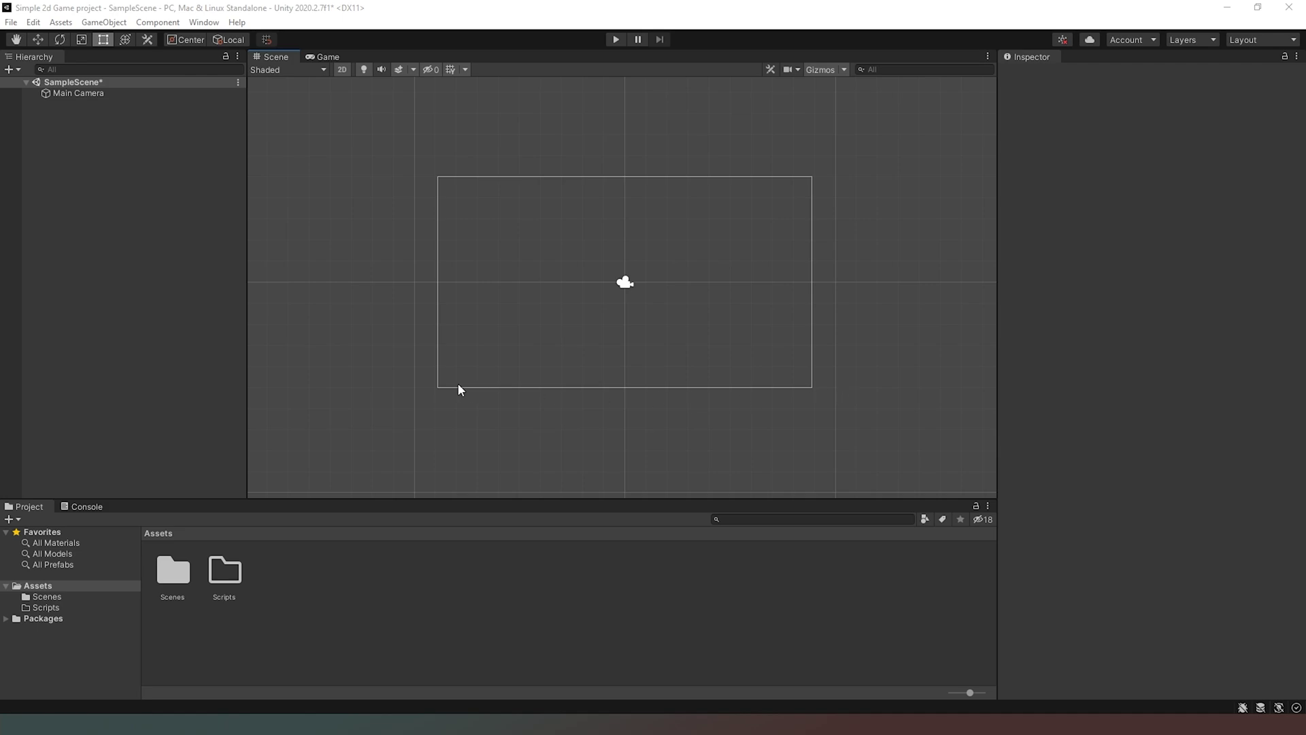
Compare the empty scene in the Scene view with what the camera renders in the Game view.
left_click(324, 56)
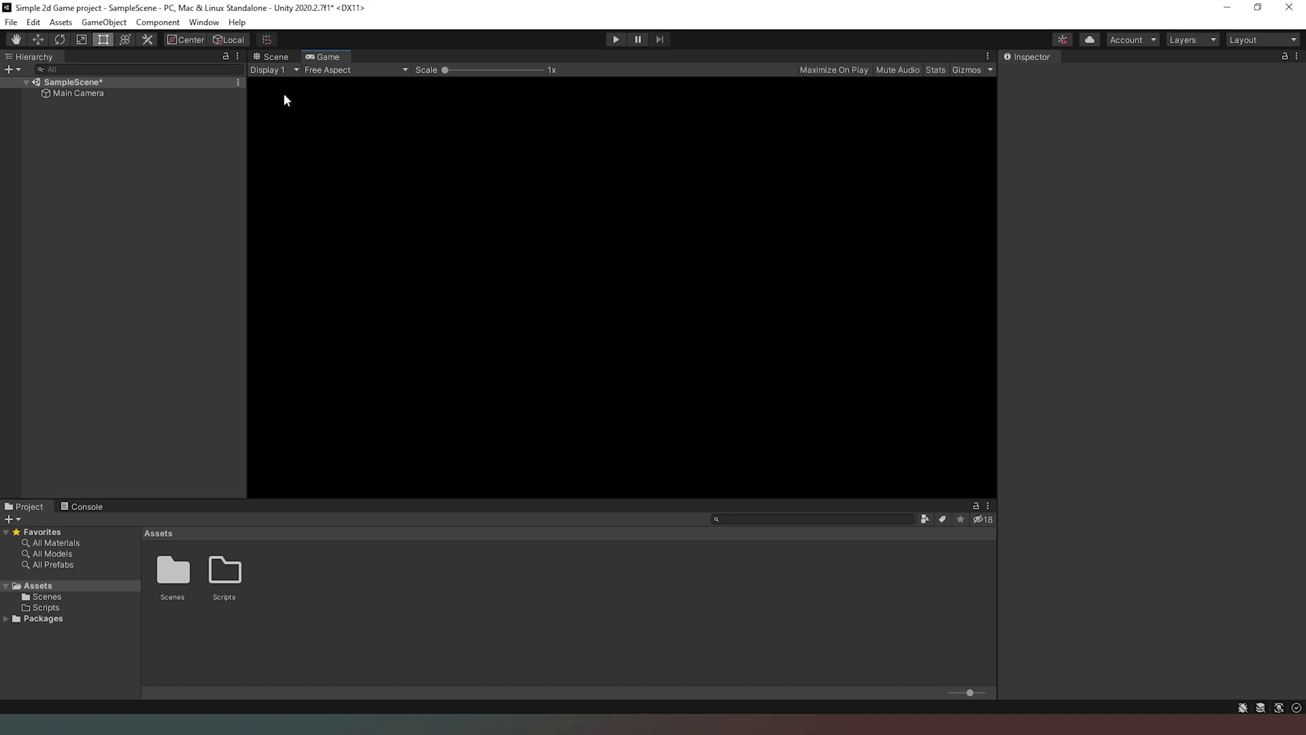
left_click(281, 59)
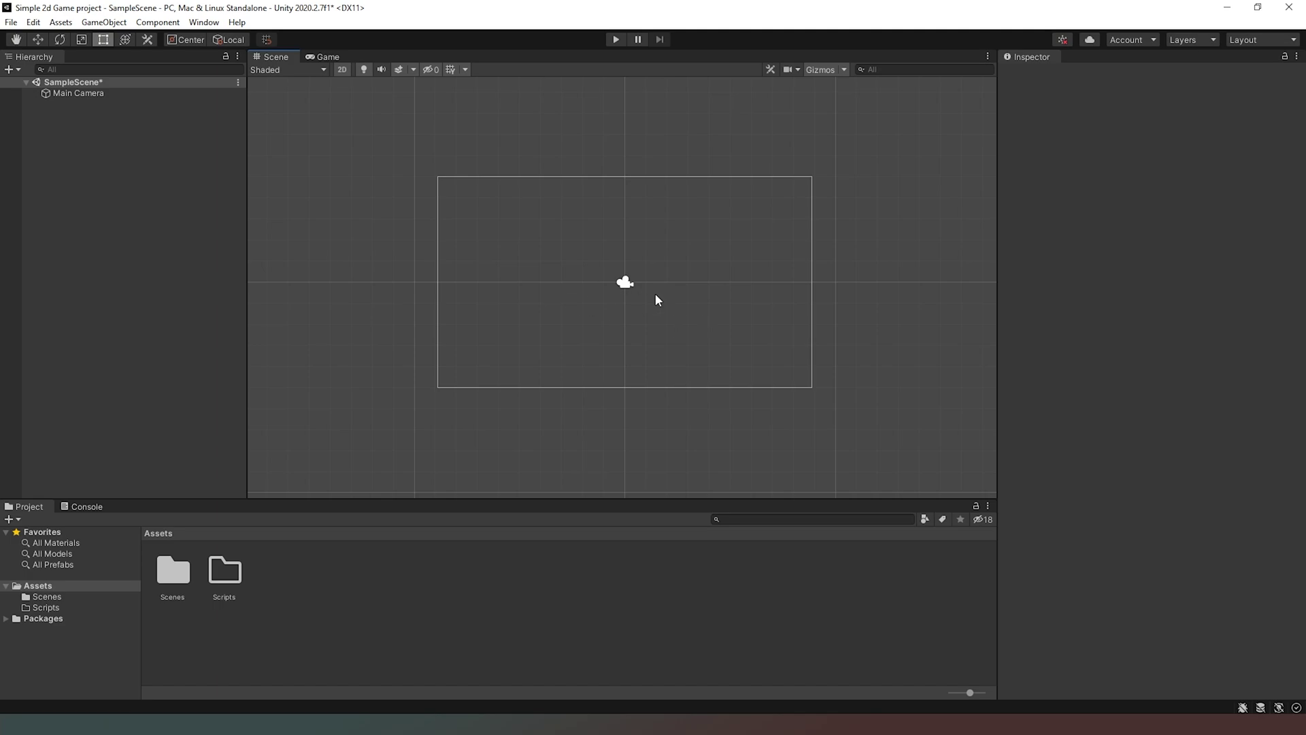
left_click(328, 58)
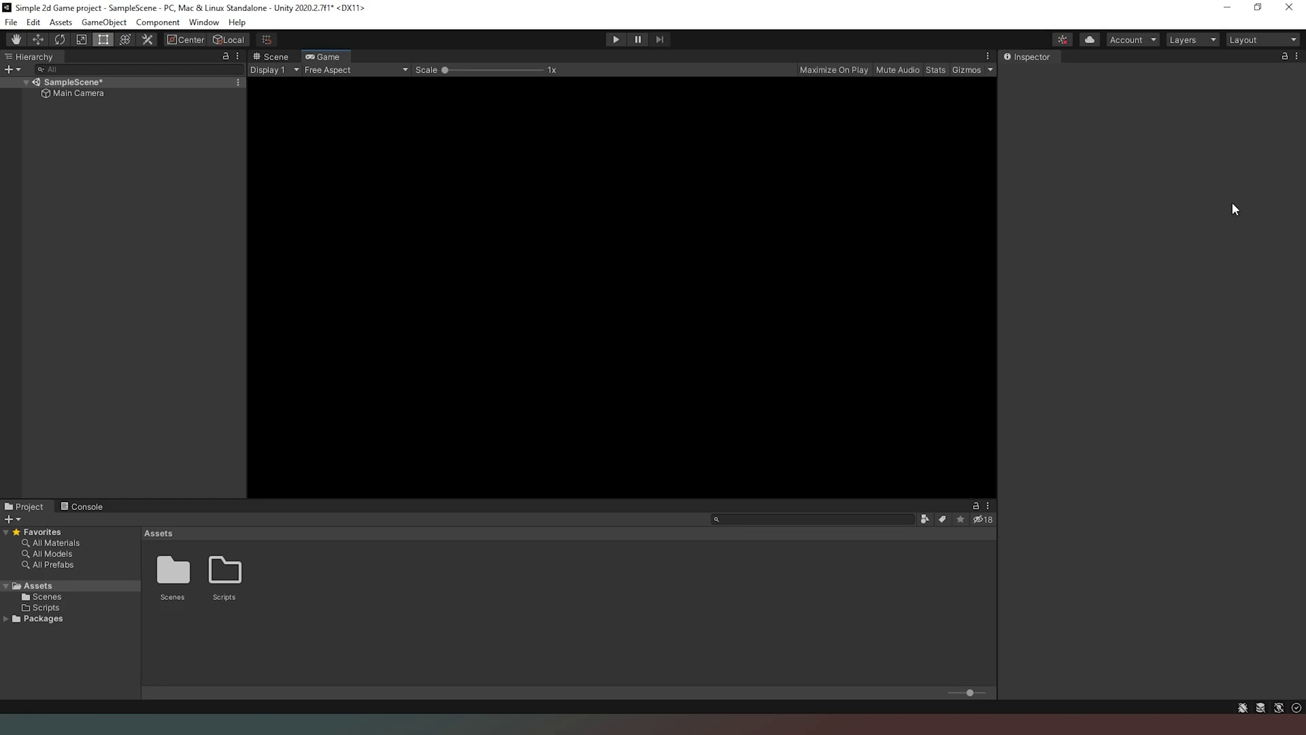
Examine the Main Camera's background color and projection options without changing them.
left_click(82, 92)
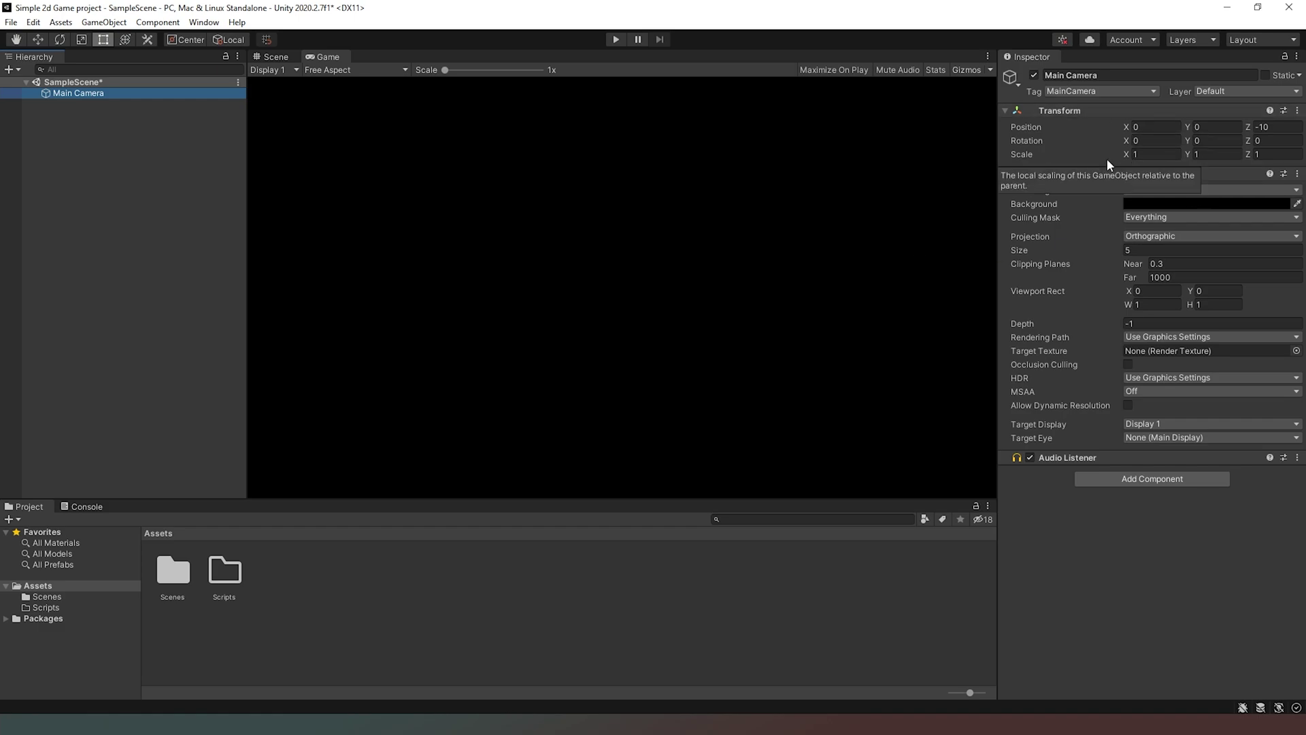
left_click(1140, 204)
left_click(1239, 284)
left_click_drag(1199, 290, 1096, 434)
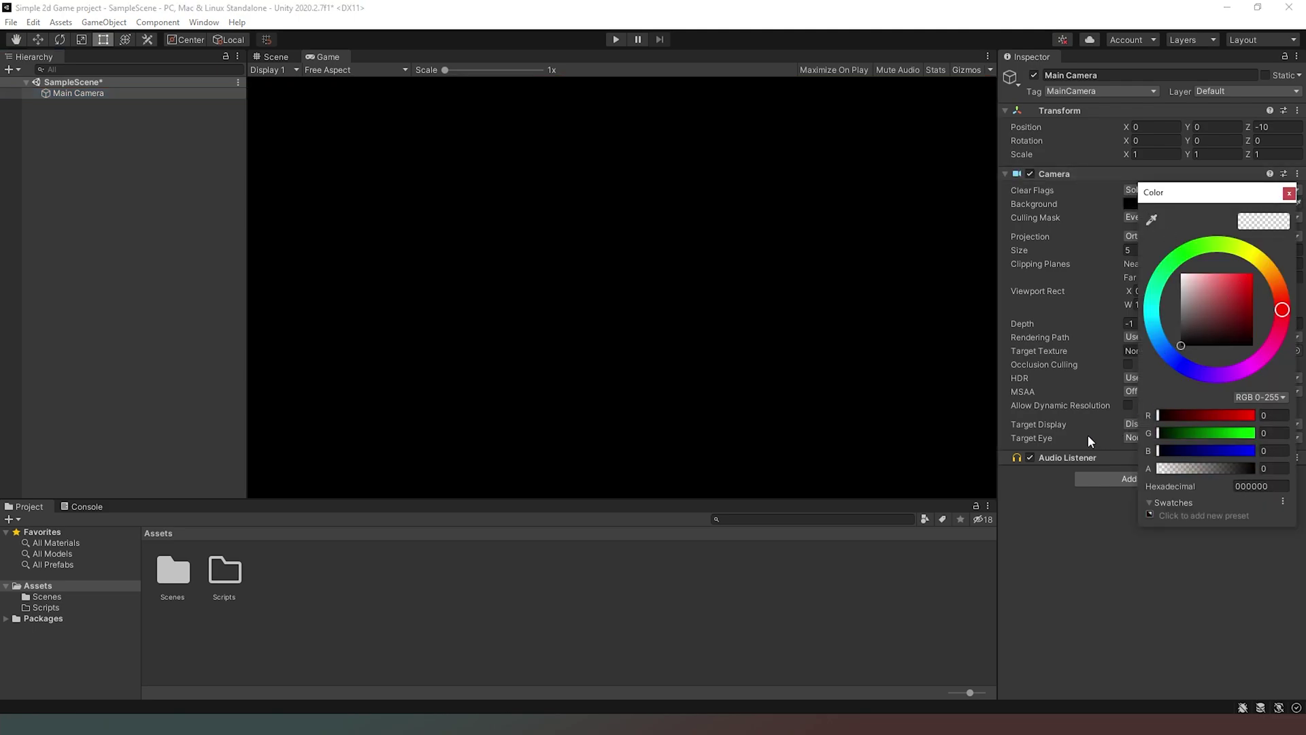
left_click(1157, 581)
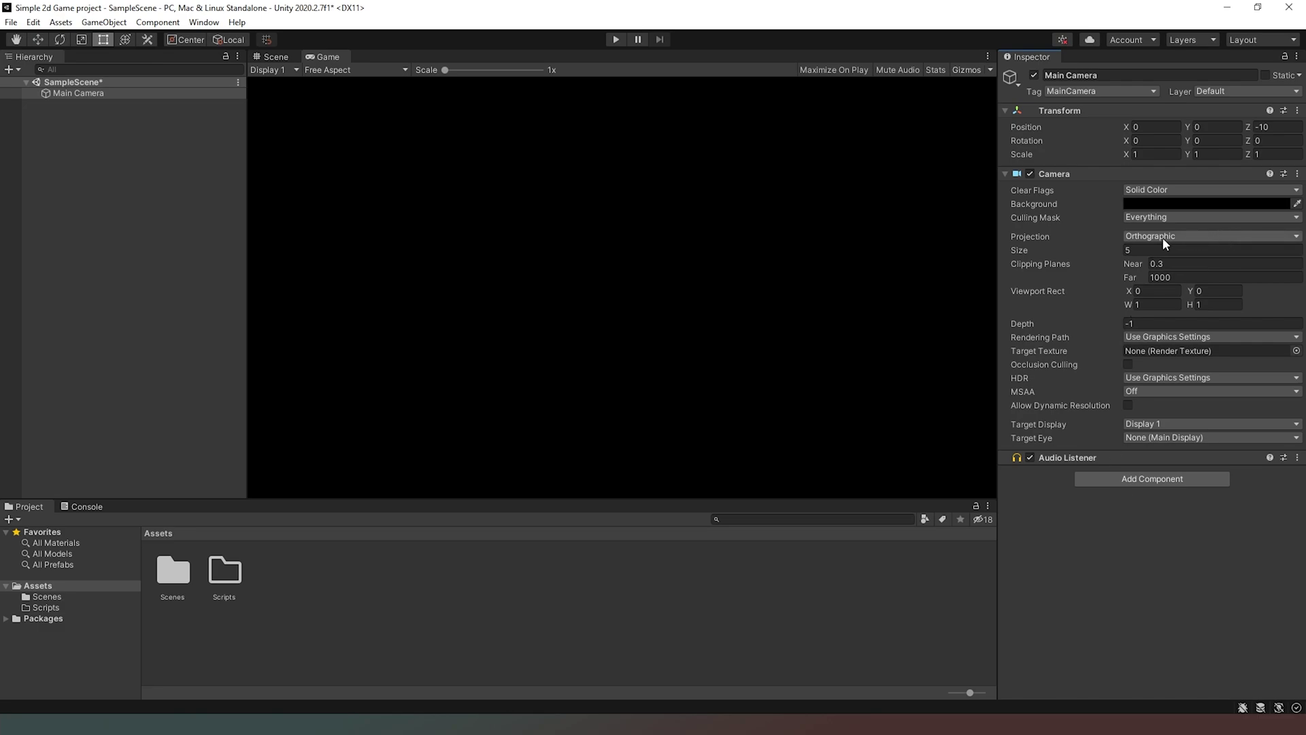
left_click(1204, 237)
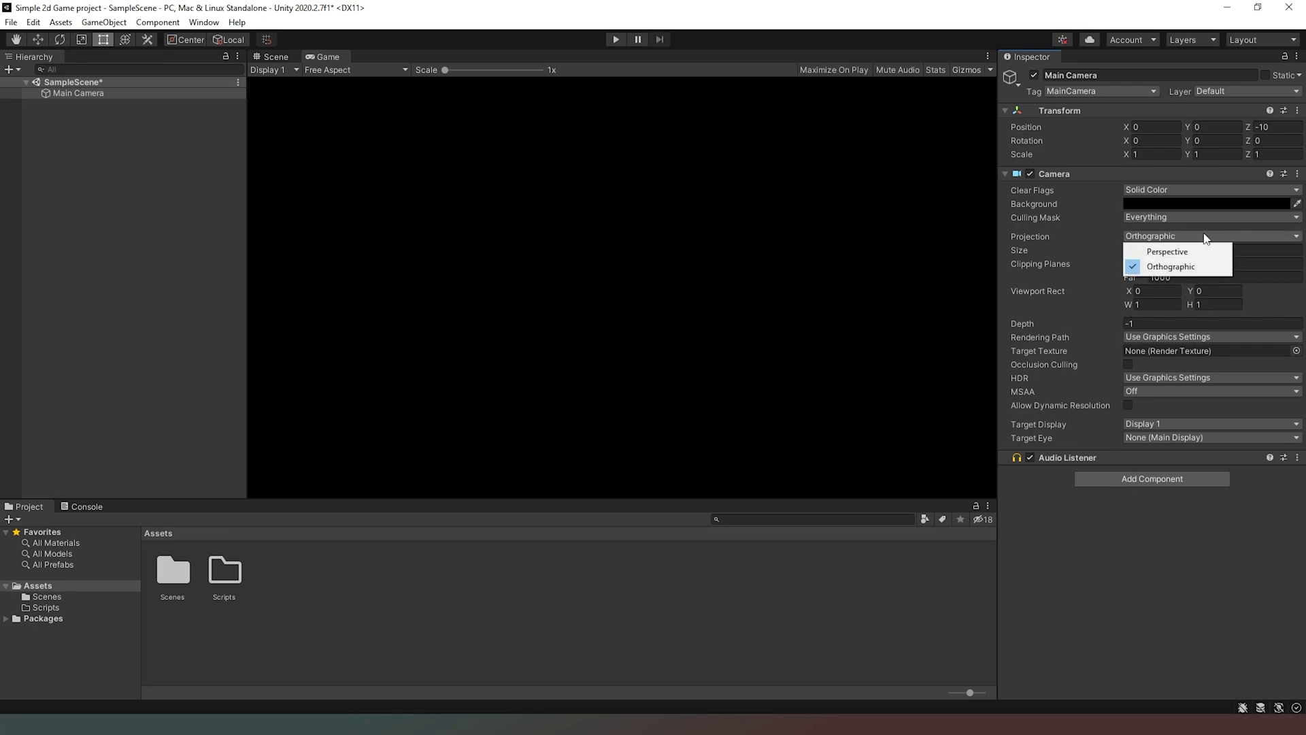
left_click(1190, 578)
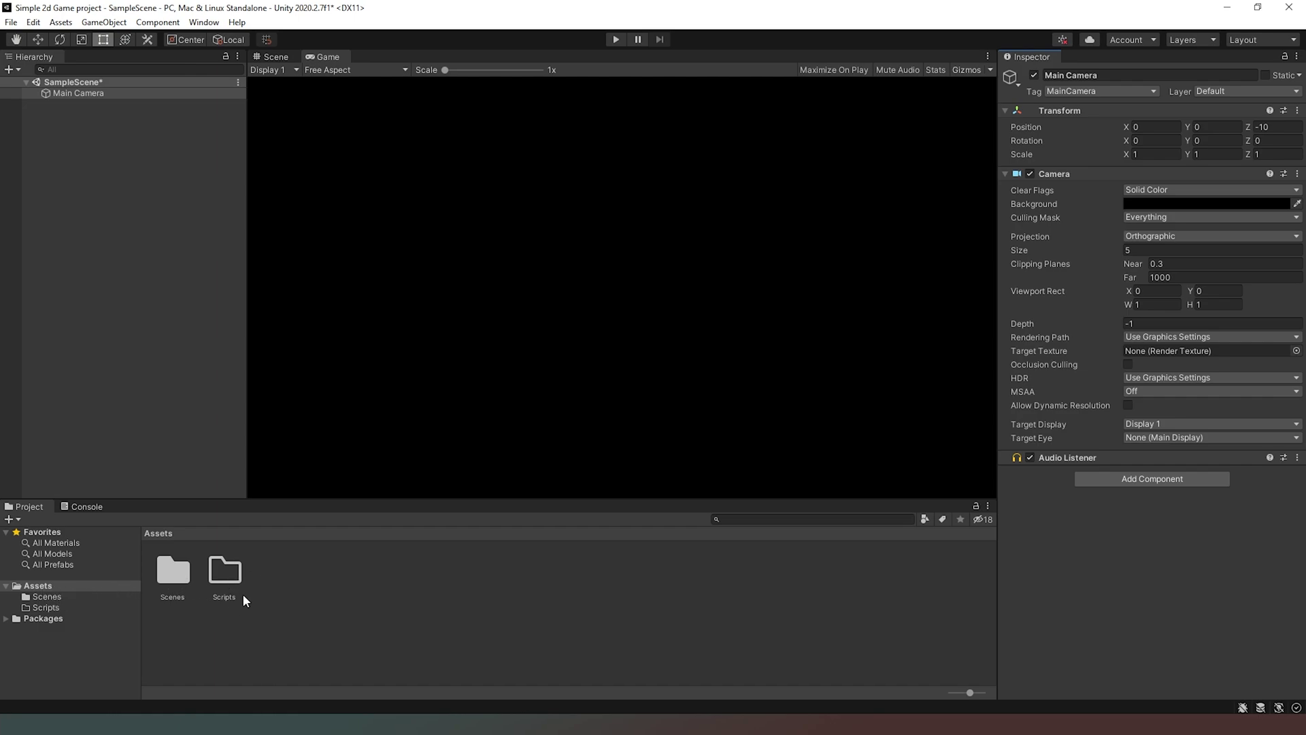
Look over the Assets folder's available commands and the Console, and return to the Scene view.
right_click(325, 580)
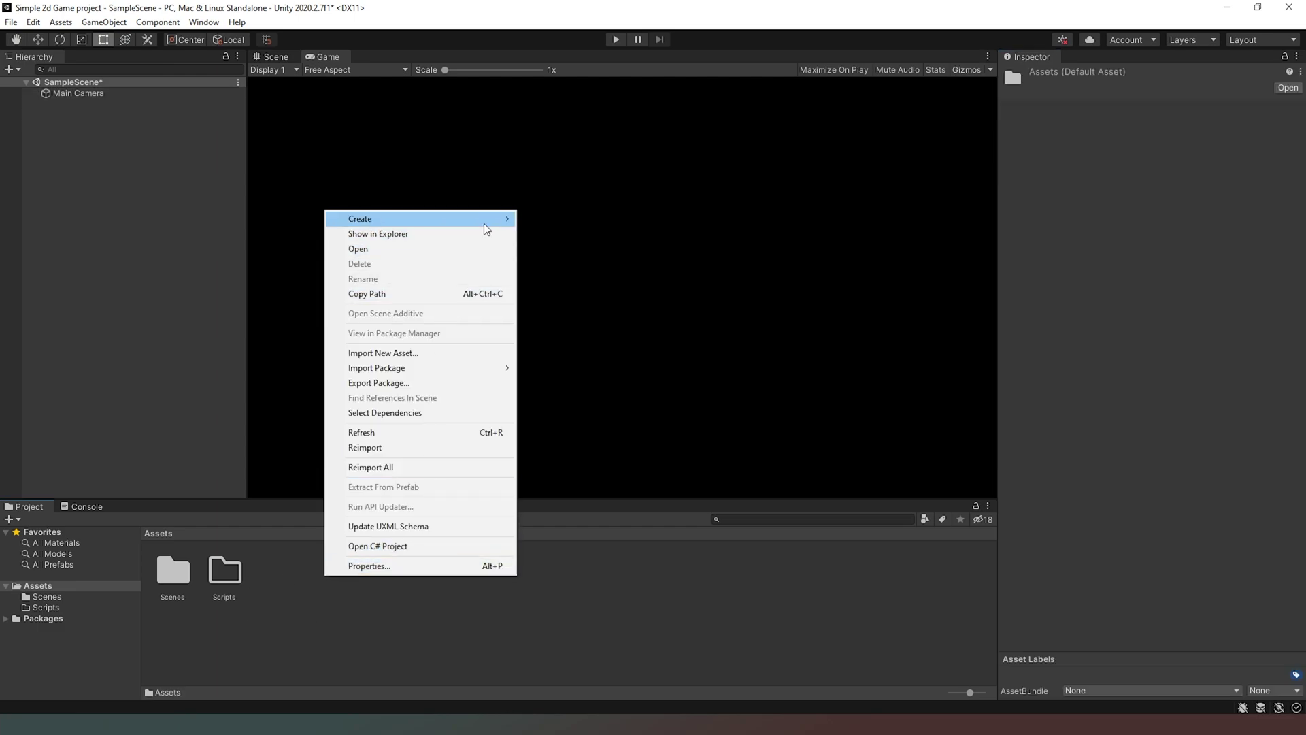
left_click(398, 648)
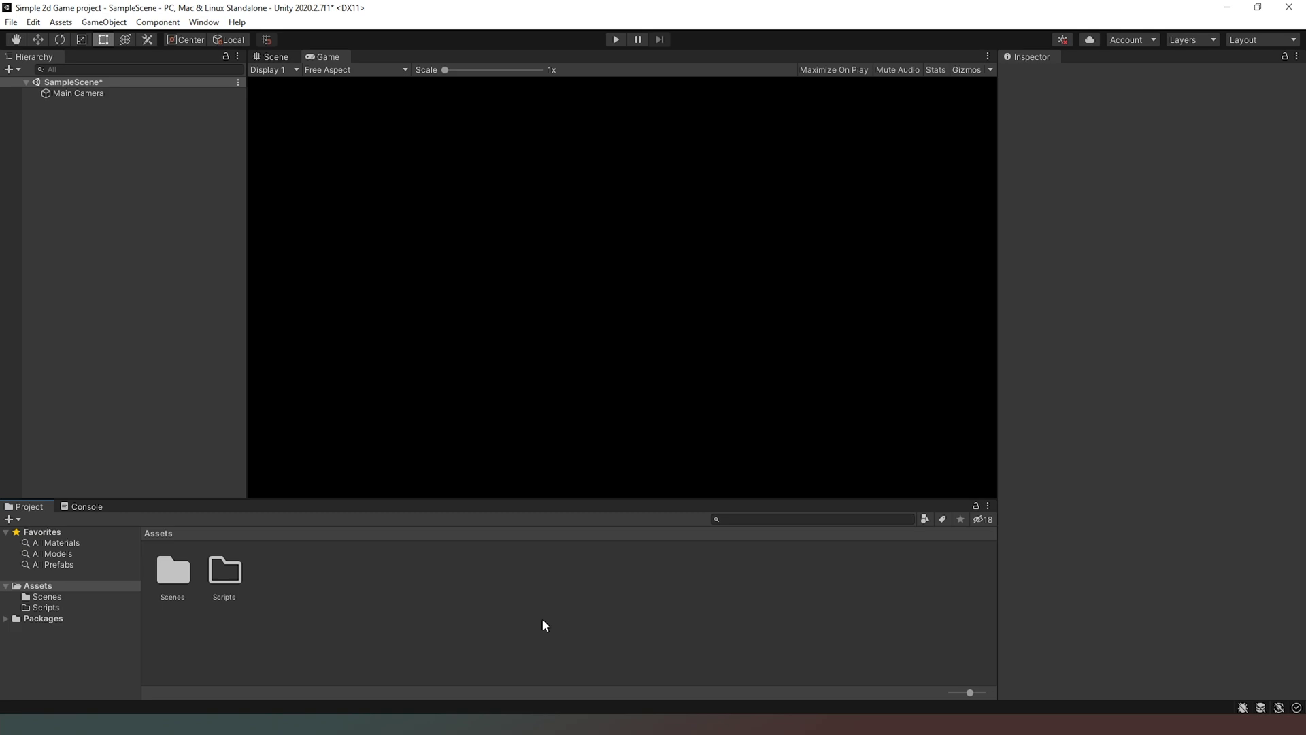
left_click(91, 507)
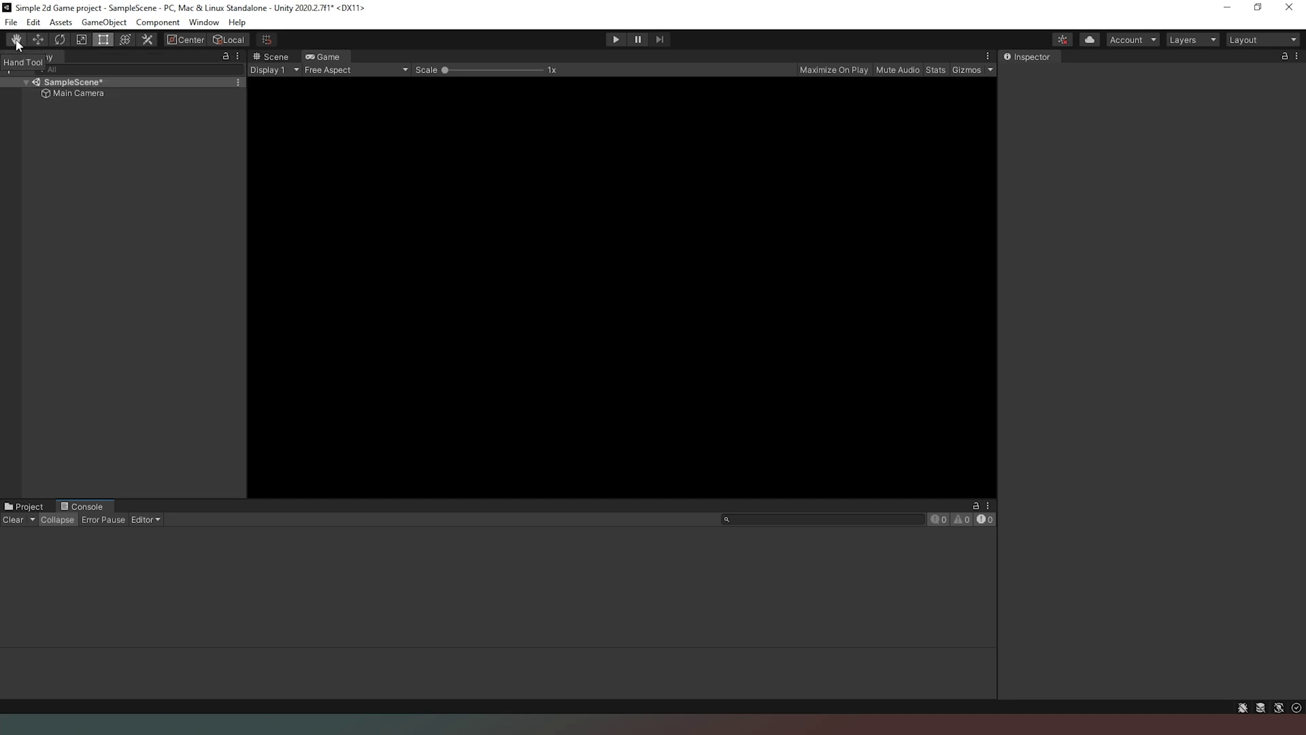
left_click(272, 57)
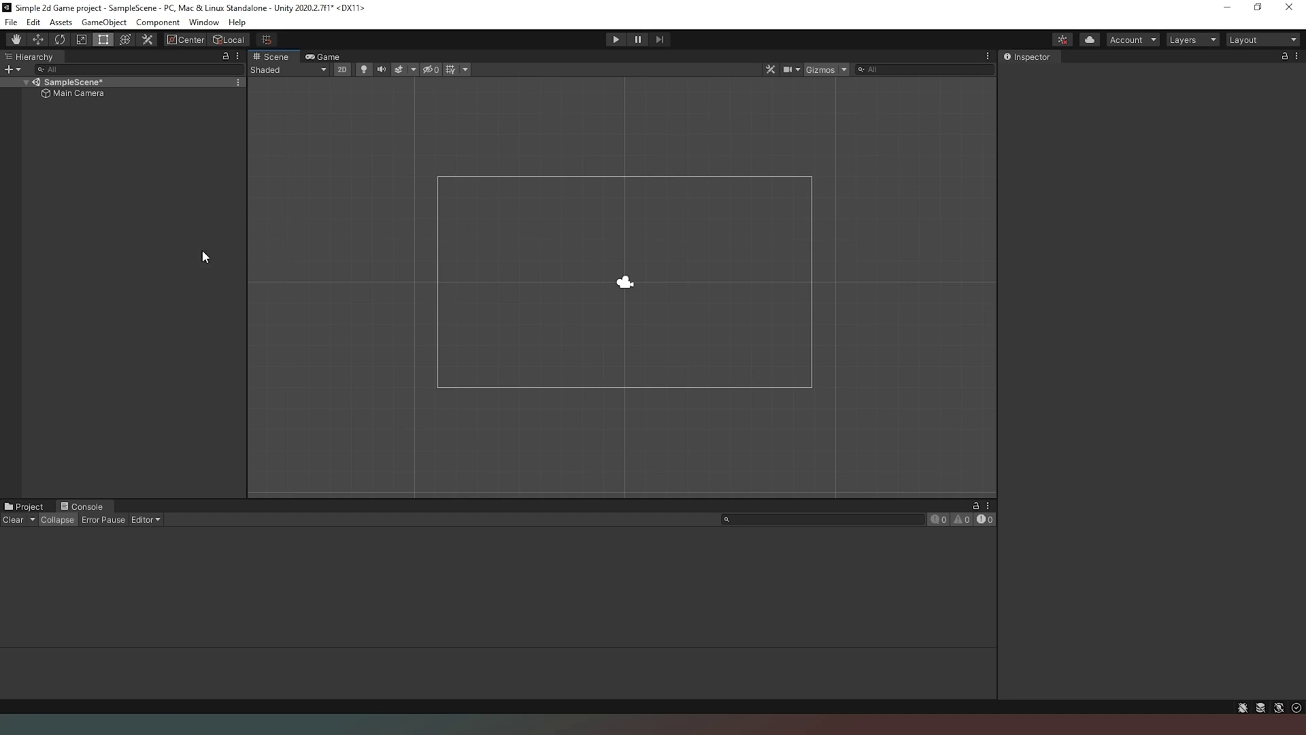
Create a 2D square sprite in the scene and name it SquareSprite.
right_click(67, 163)
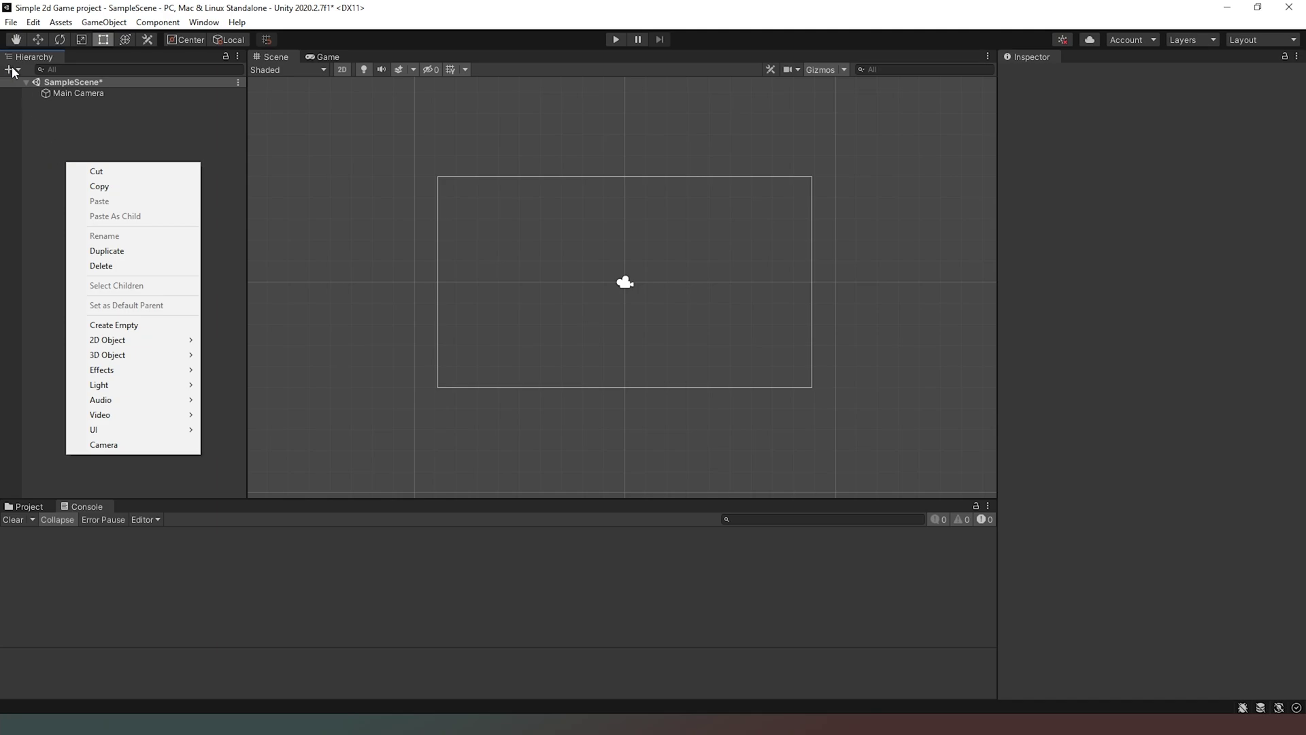
left_click(35, 111)
left_click(8, 69)
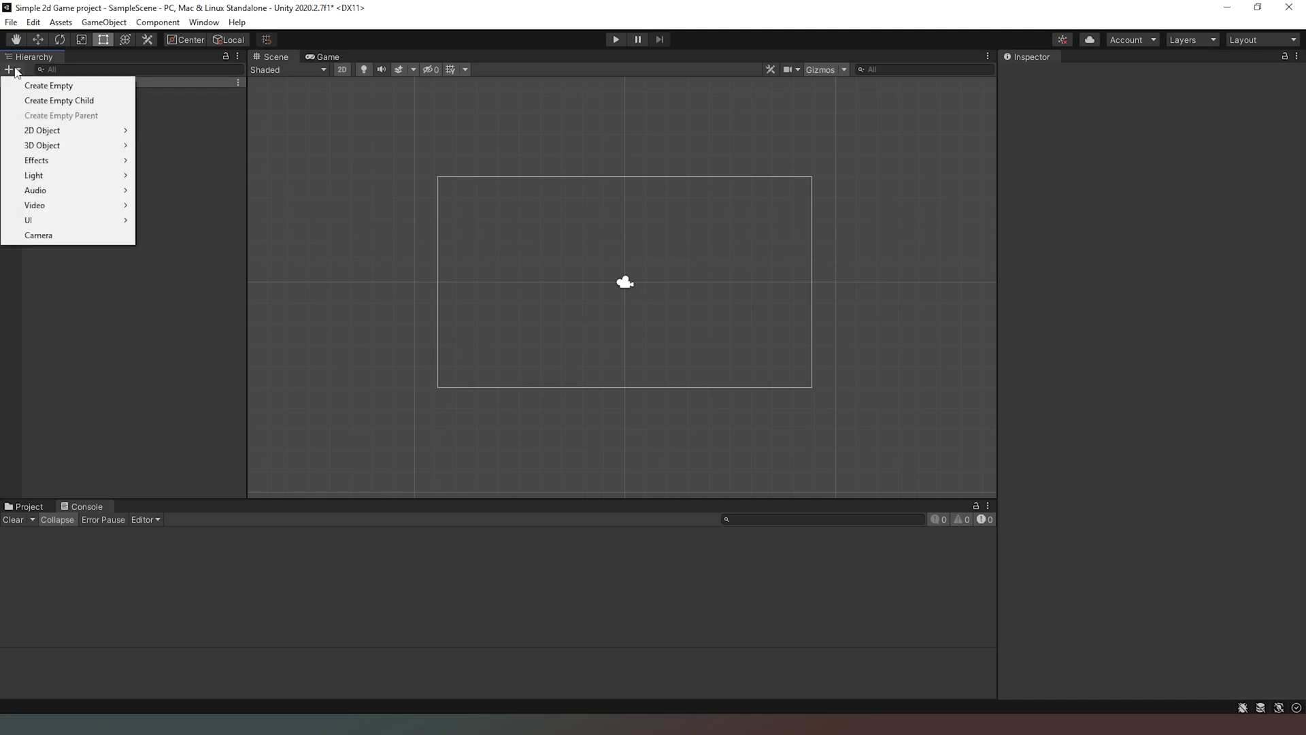
mouse_move(69, 130)
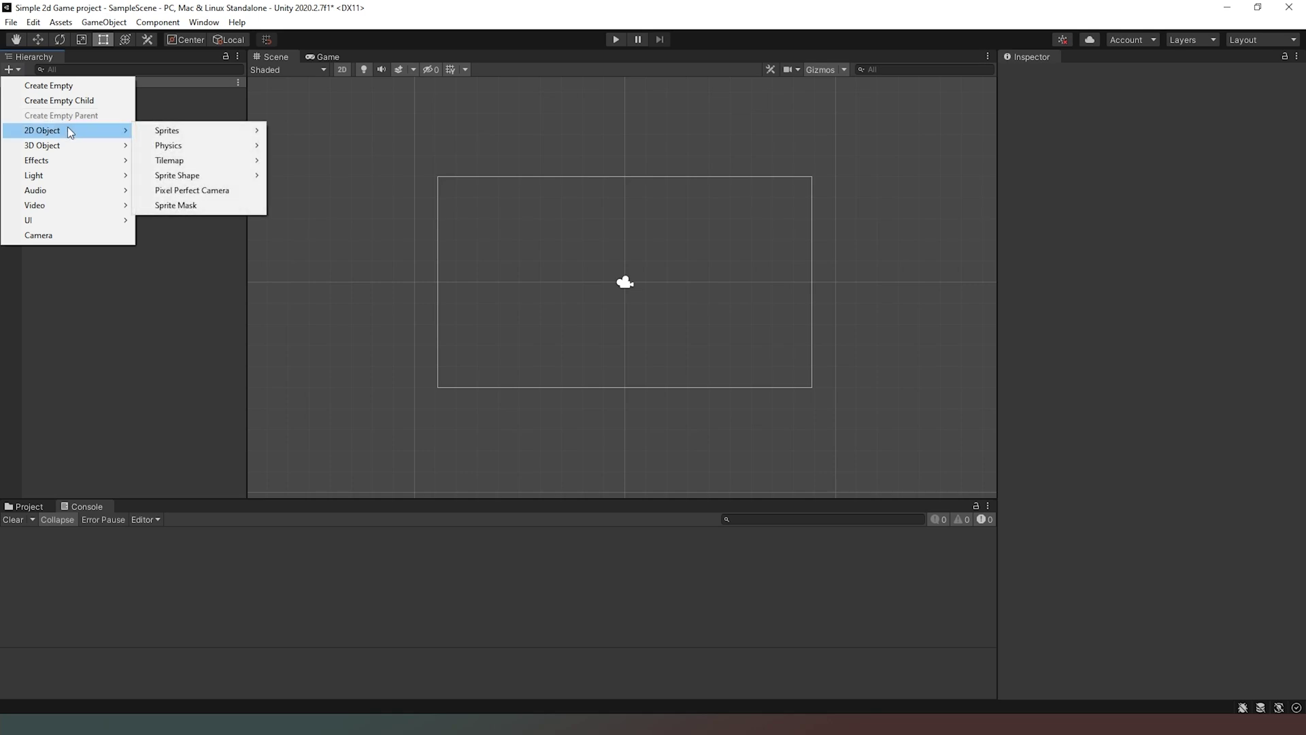
mouse_move(203, 133)
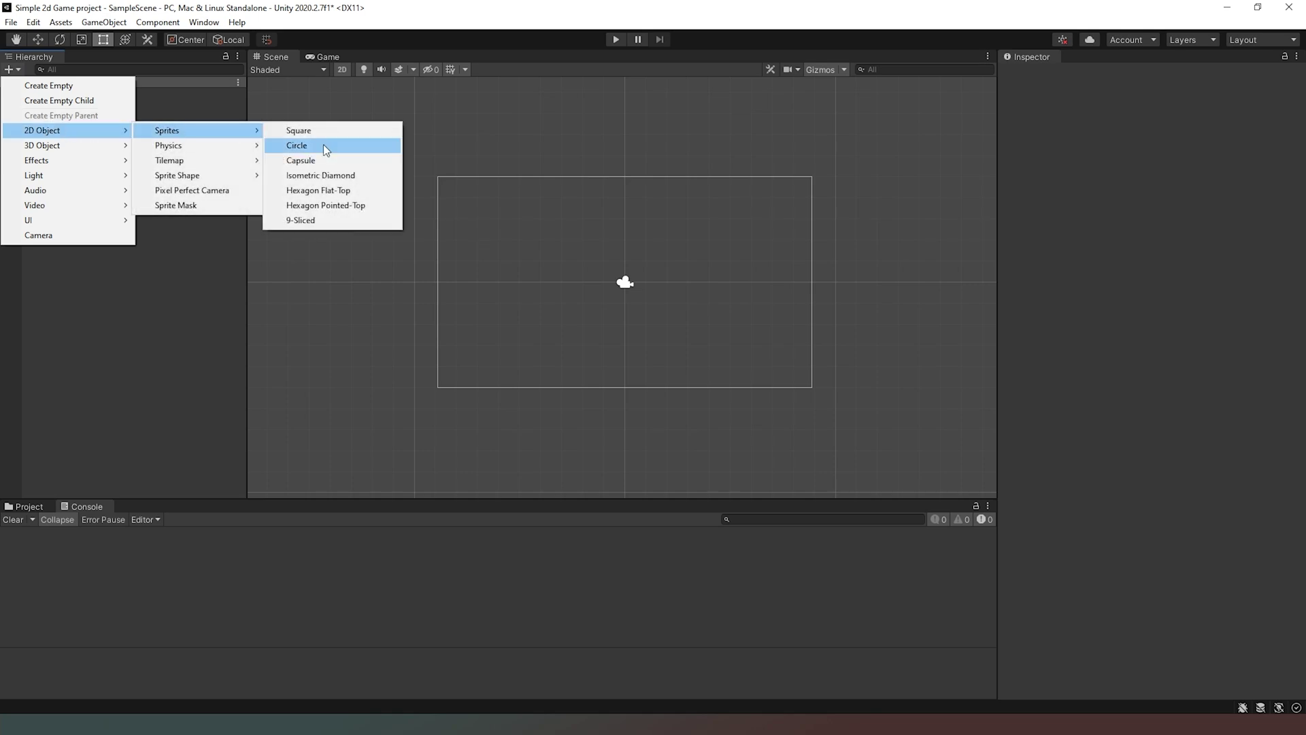
left_click(340, 131)
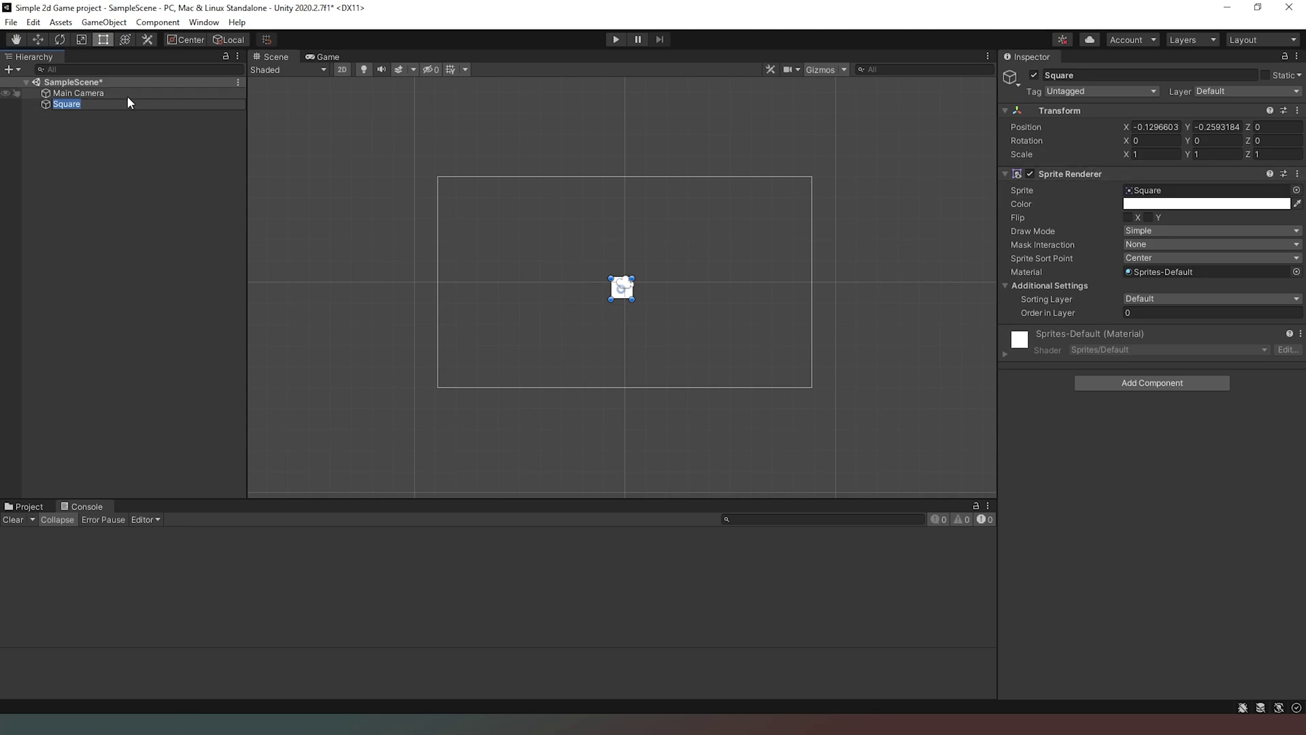
type("SquareSprite")
key("Return")
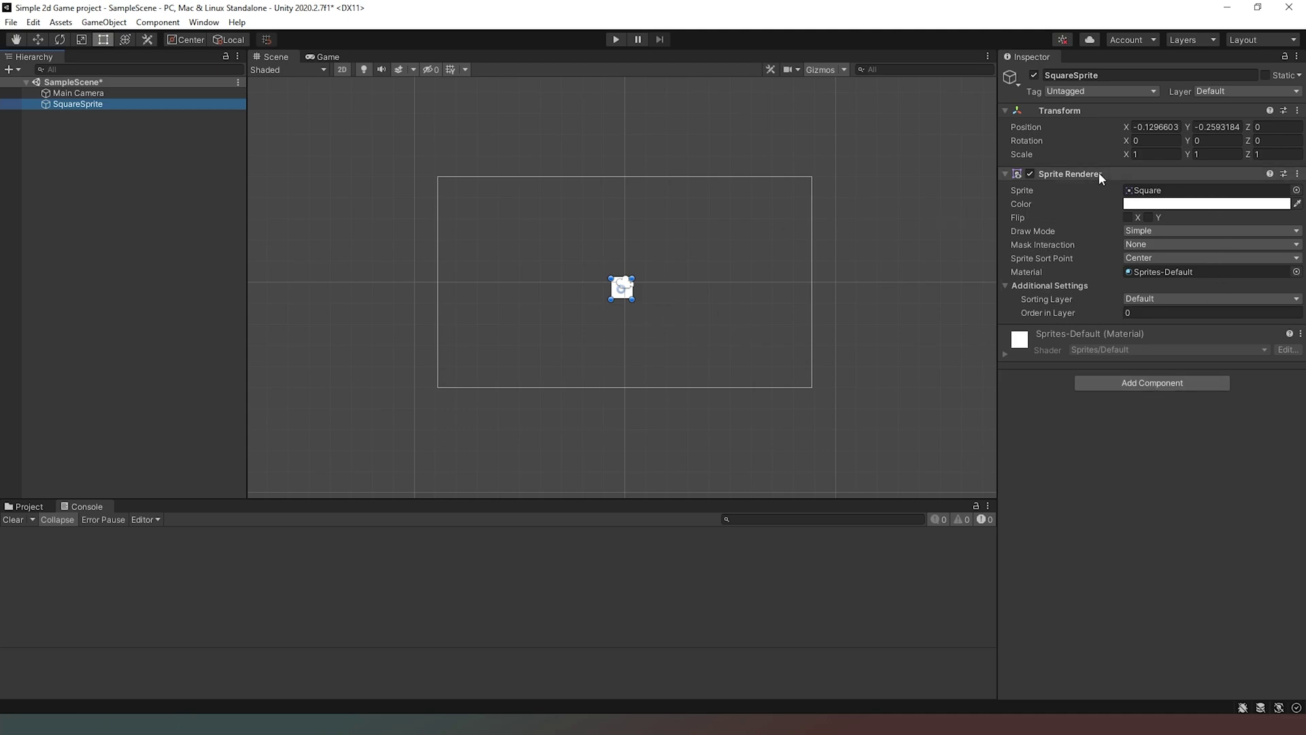
Reposition SquareSprite to X -3.43 and Y -0.85 through its Transform values.
left_click(27, 508)
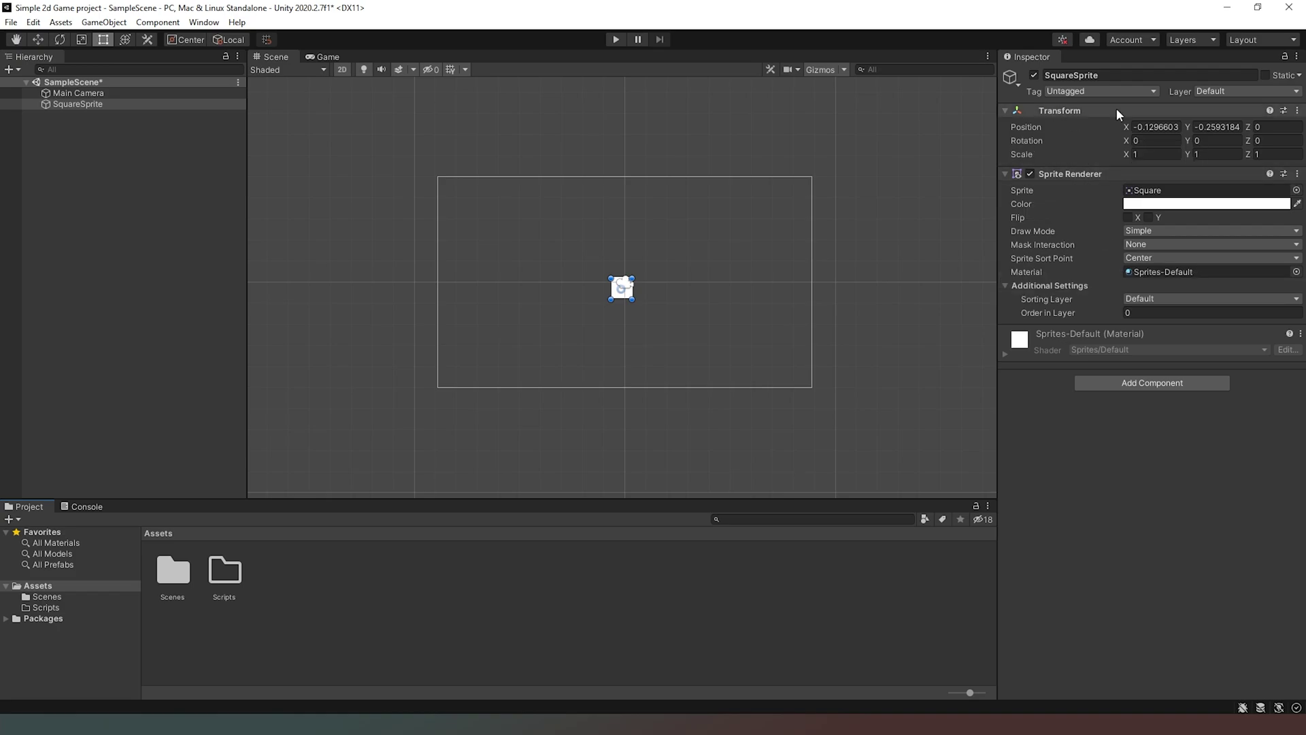
left_click(1143, 127)
type("-1.27")
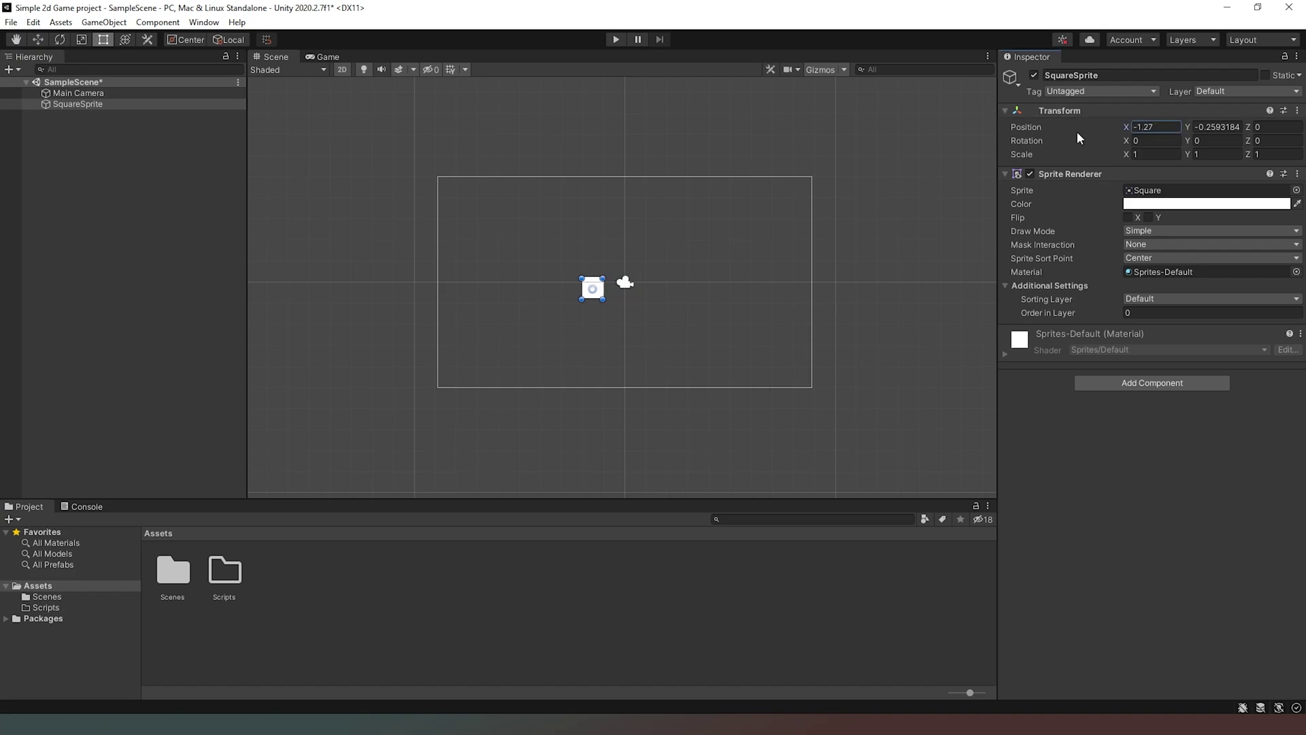
left_click_drag(1078, 133, 1049, 129)
left_click_drag(1187, 126, 1109, 139)
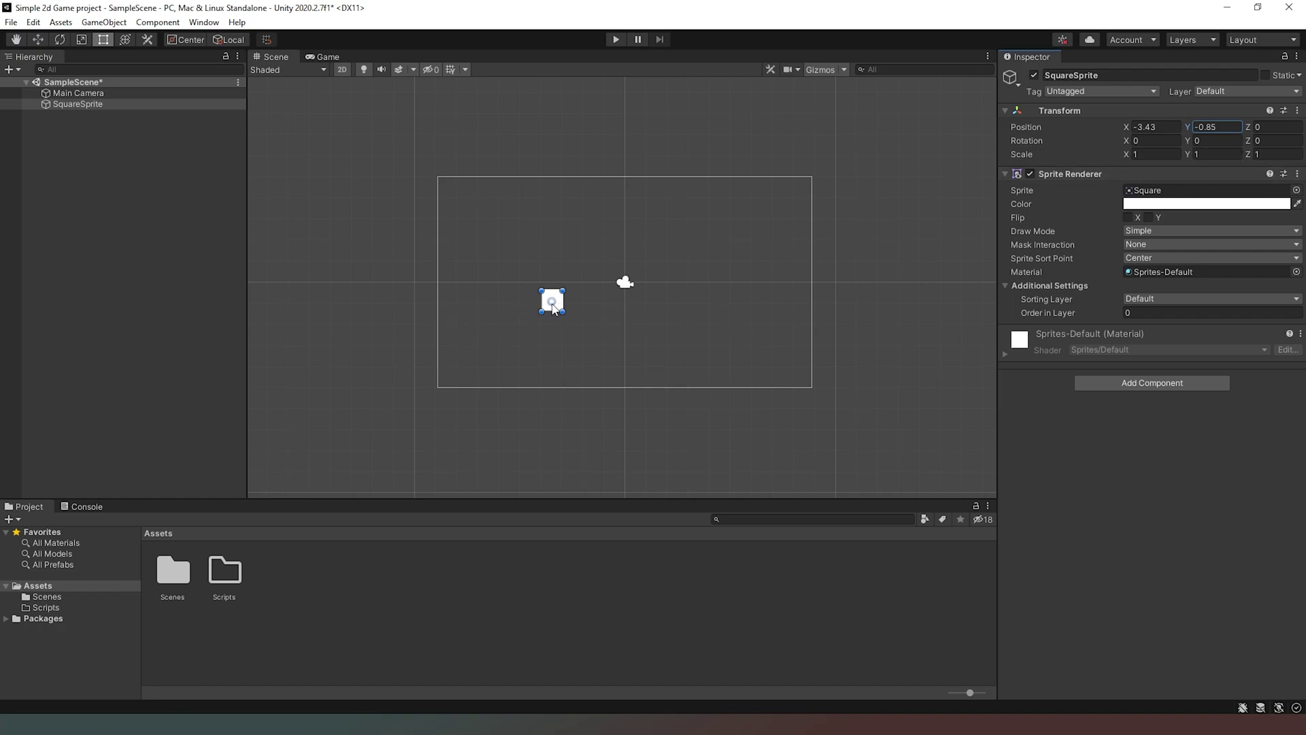
Stretch SquareSprite horizontally into a bar spanning the full width of the camera frame, with an X scale of about 17.82.
scroll(553, 309, "up", 10)
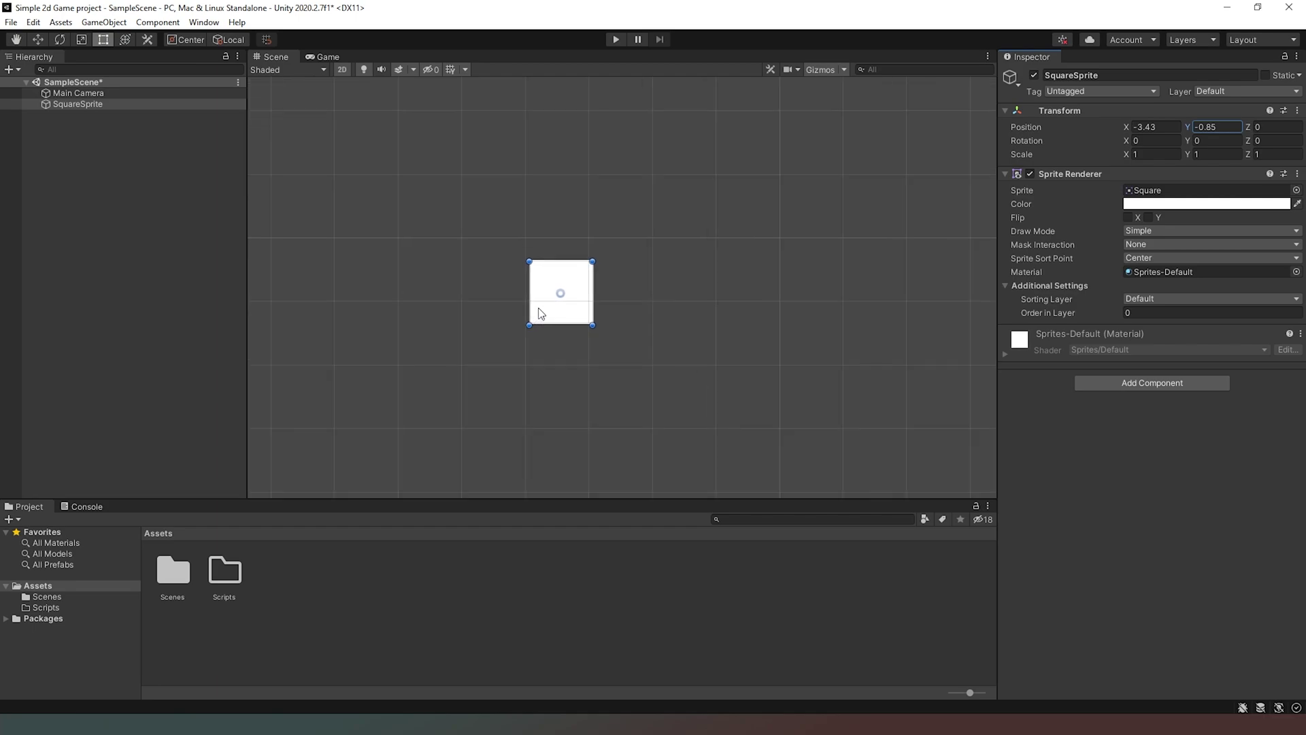
scroll(539, 309, "down", 5)
scroll(583, 307, "up", 5)
scroll(583, 306, "down", 5)
scroll(600, 301, "down", 5)
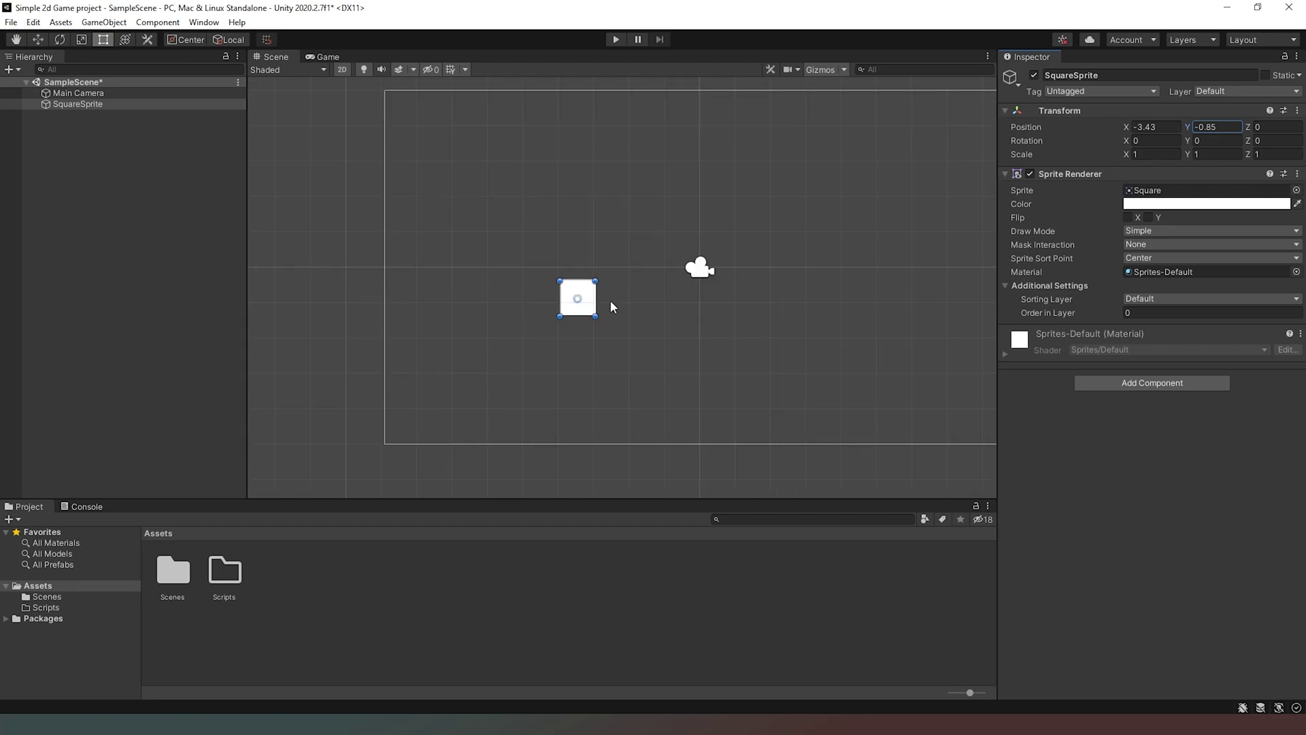
left_click_drag(597, 300, 879, 300)
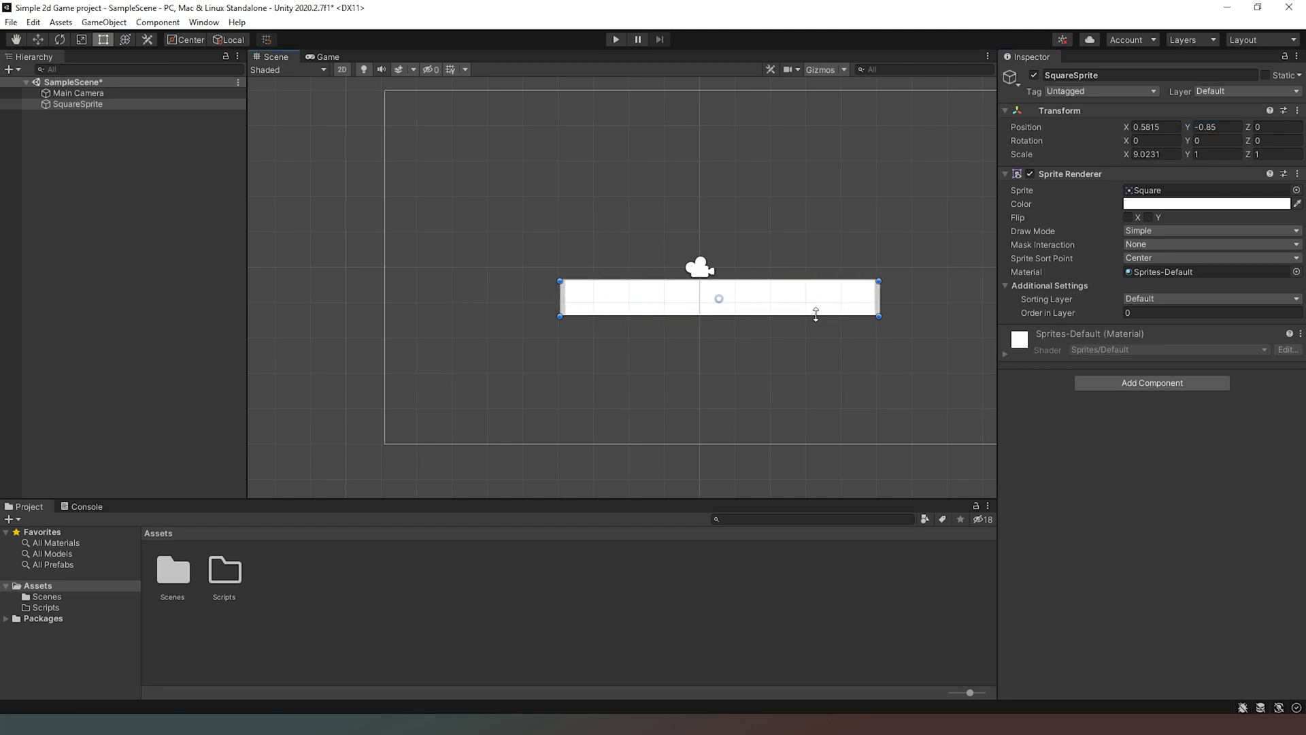
left_click_drag(562, 299, 388, 300)
scroll(916, 342, "down", 3)
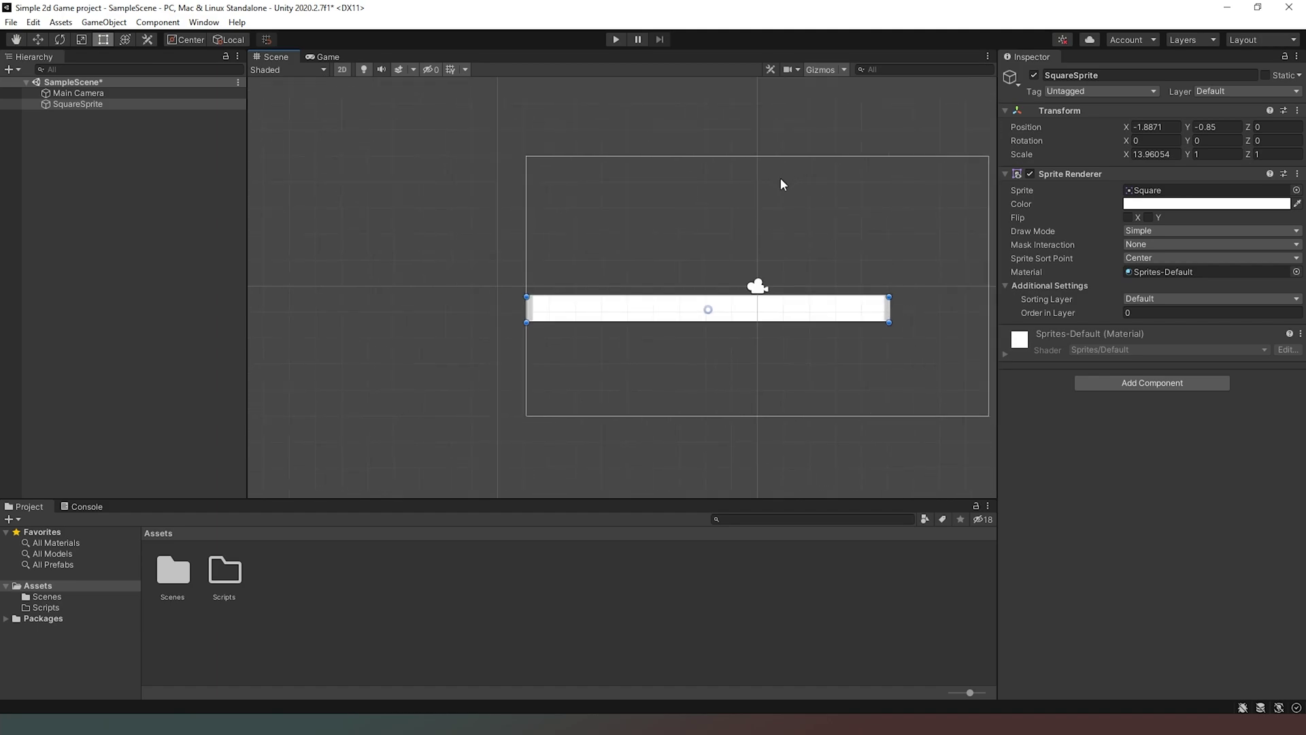
middle_click_drag(777, 182, 580, 187)
scroll(579, 190, "up", 1)
left_click_drag(702, 313, 803, 316)
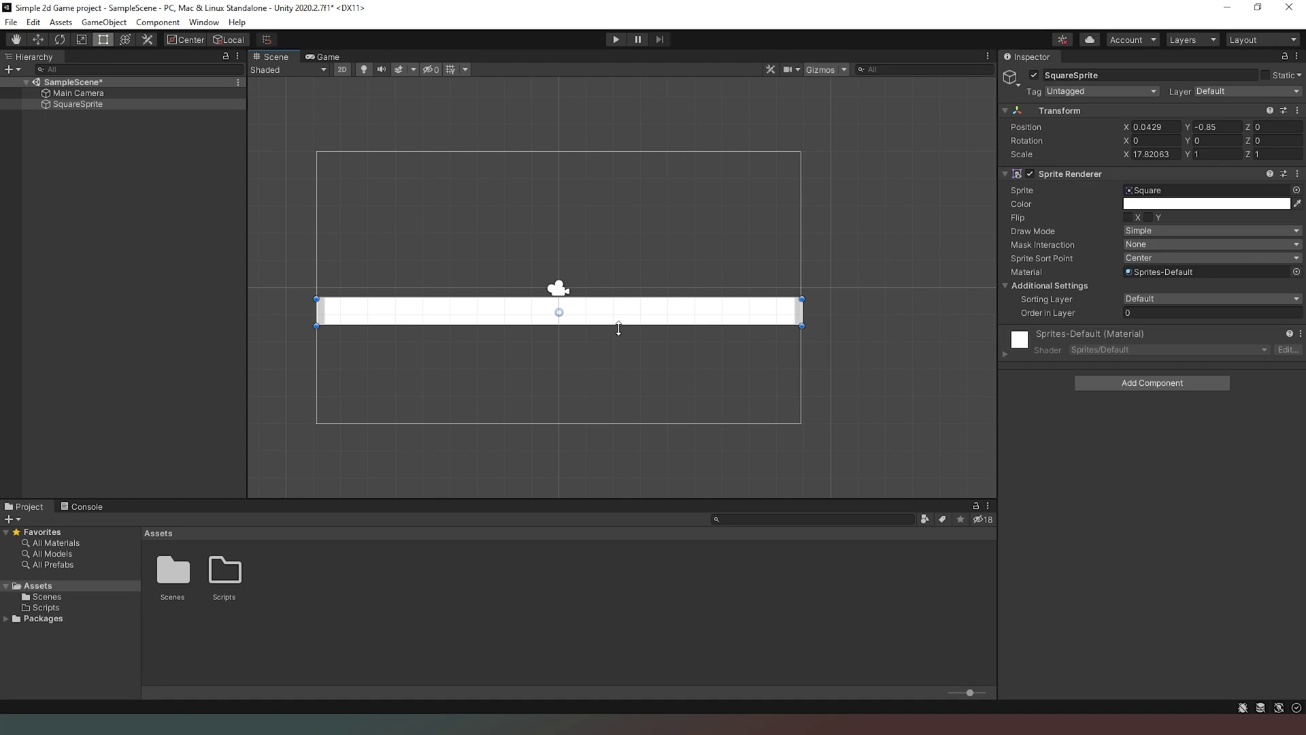
Move the bar to the camera frame's bottom edge at Y about -4.91 and widen it past both sides to an X scale of about 18.32.
left_click_drag(616, 315, 619, 430)
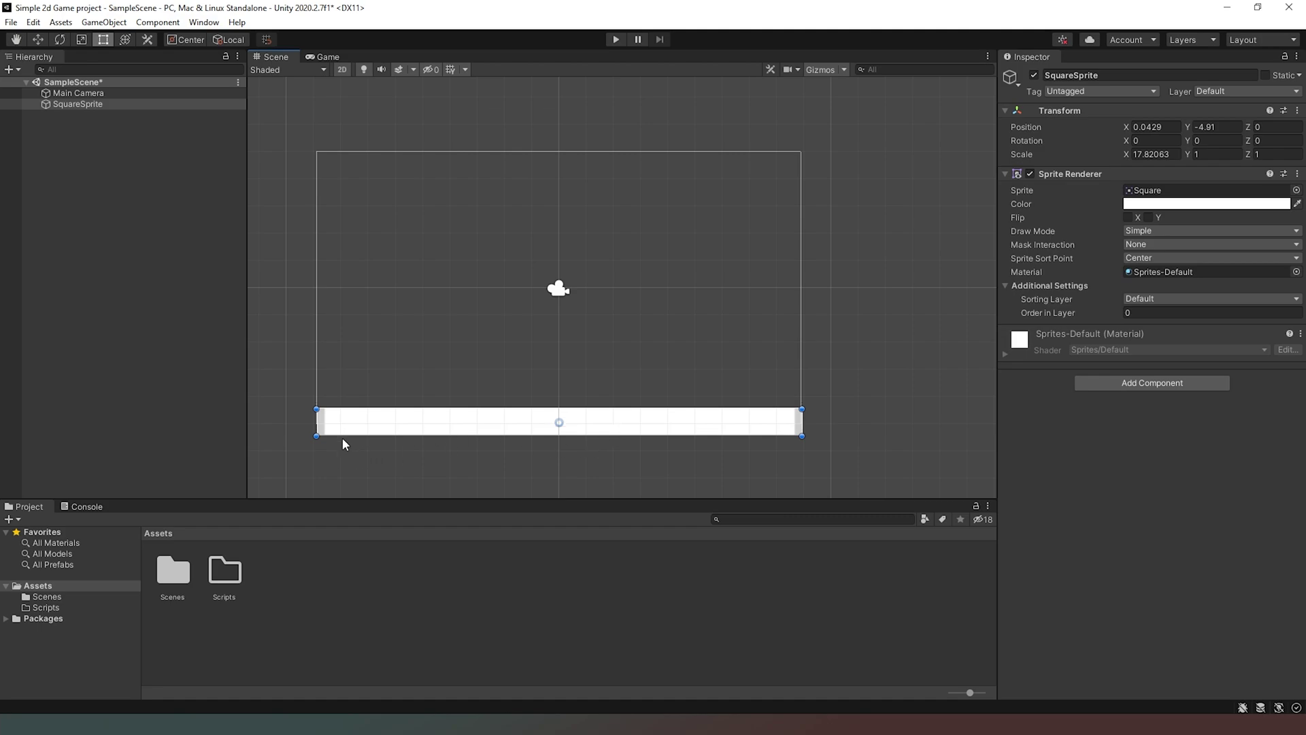
left_click_drag(316, 427, 308, 428)
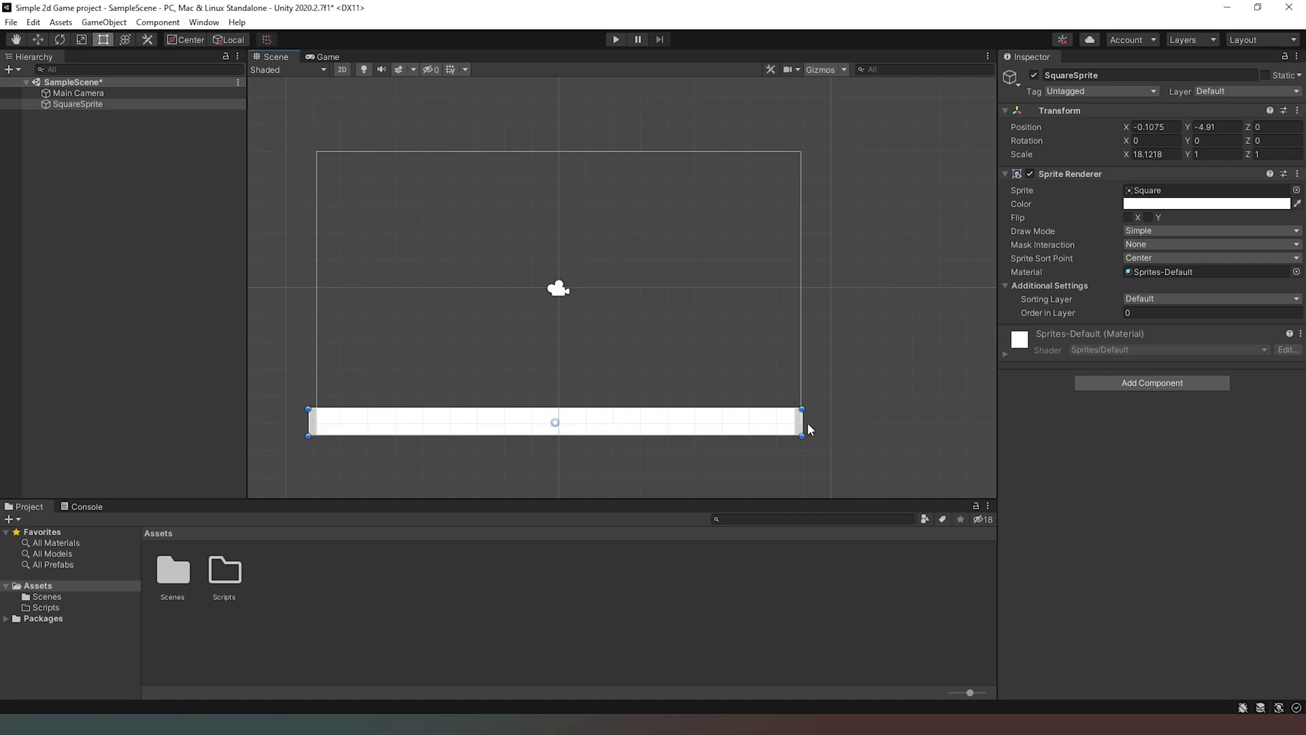
left_click_drag(803, 424, 808, 423)
left_click(322, 57)
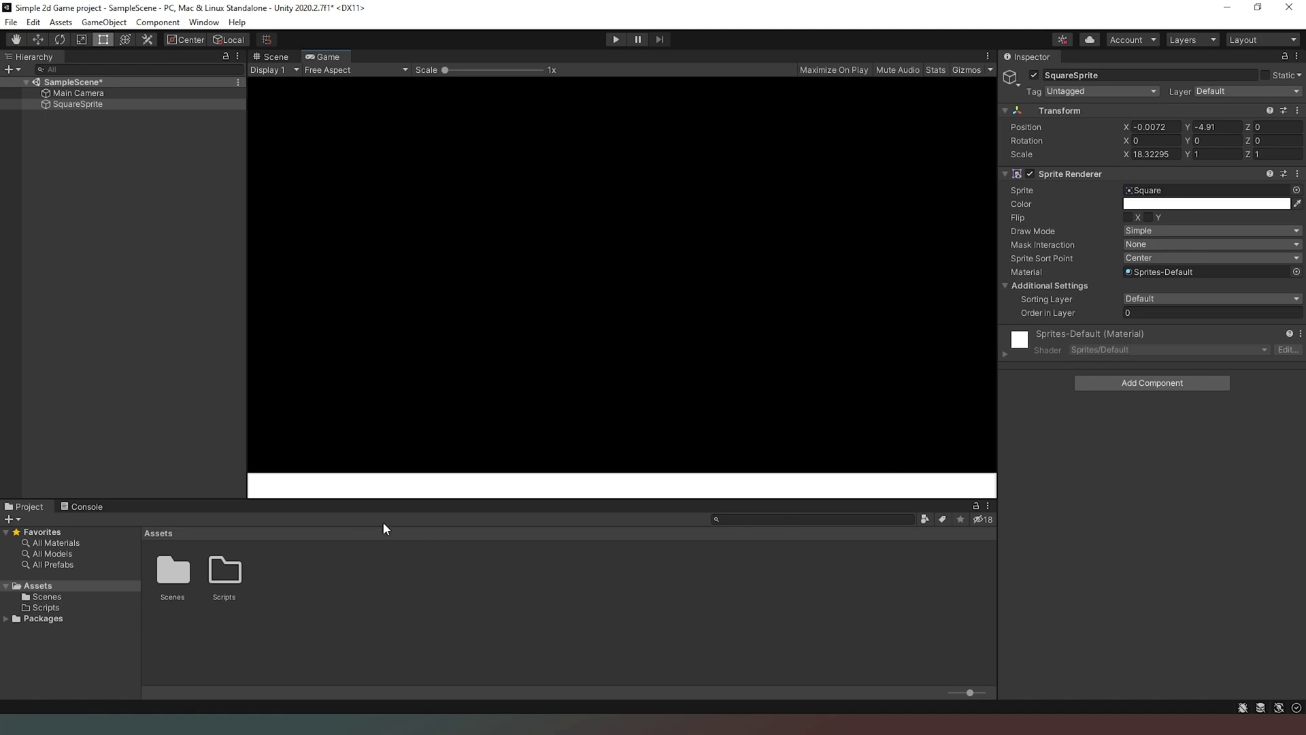
left_click(273, 57)
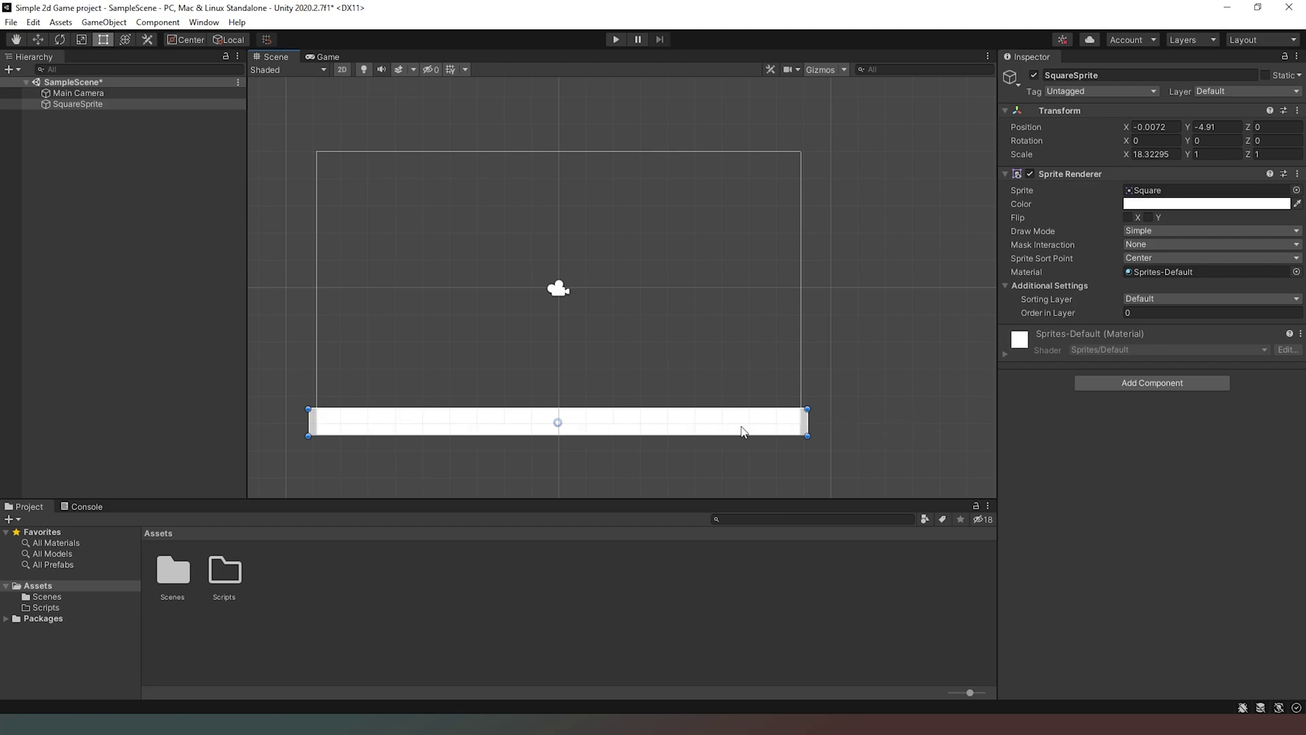
Add a Rigidbody 2D component to SquareSprite.
left_click(1111, 384)
type("ri")
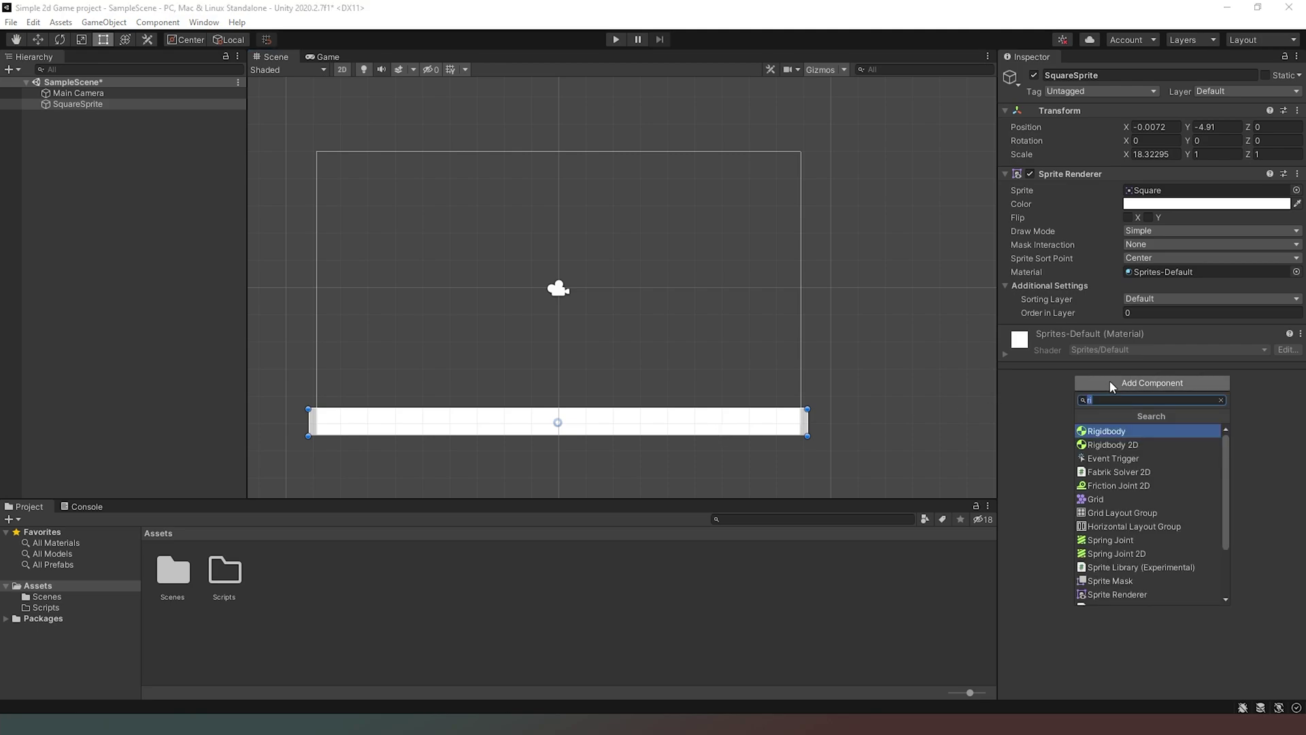
left_click(1119, 444)
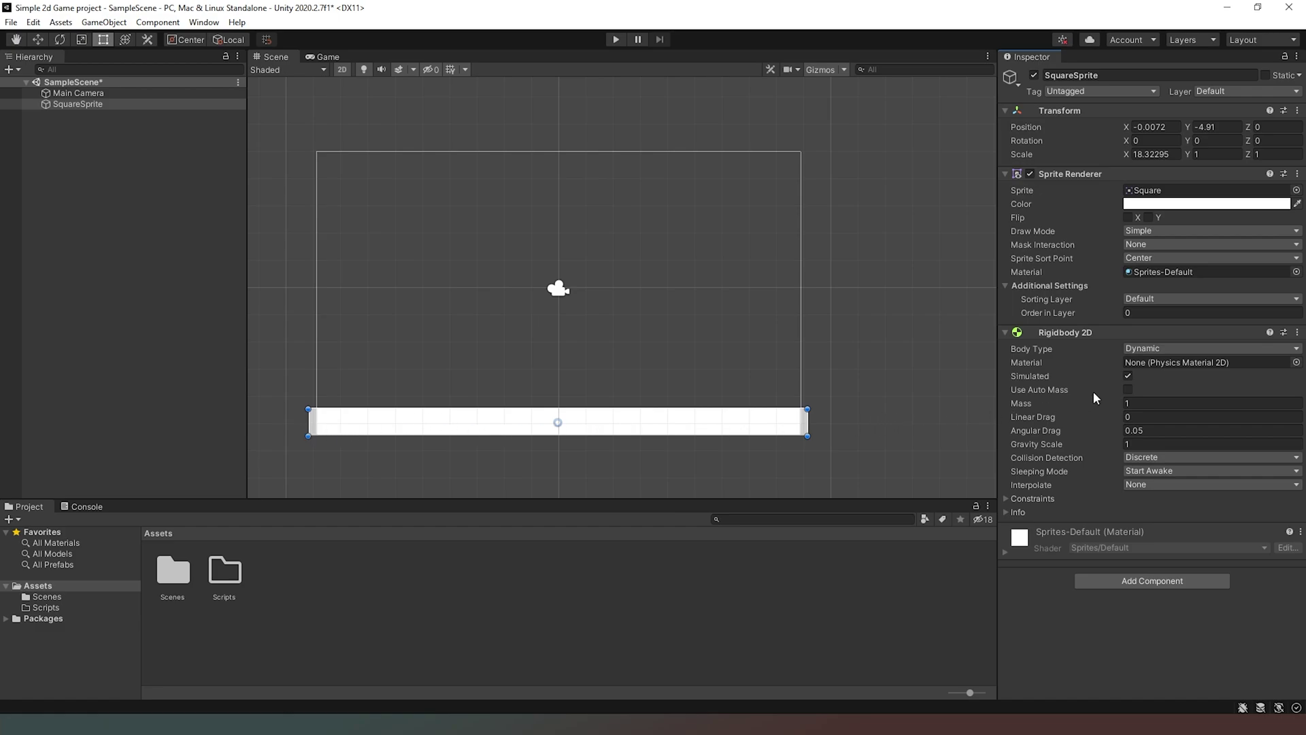
Review the Rigidbody 2D body type options and expand its Constraints settings.
left_click(1190, 349)
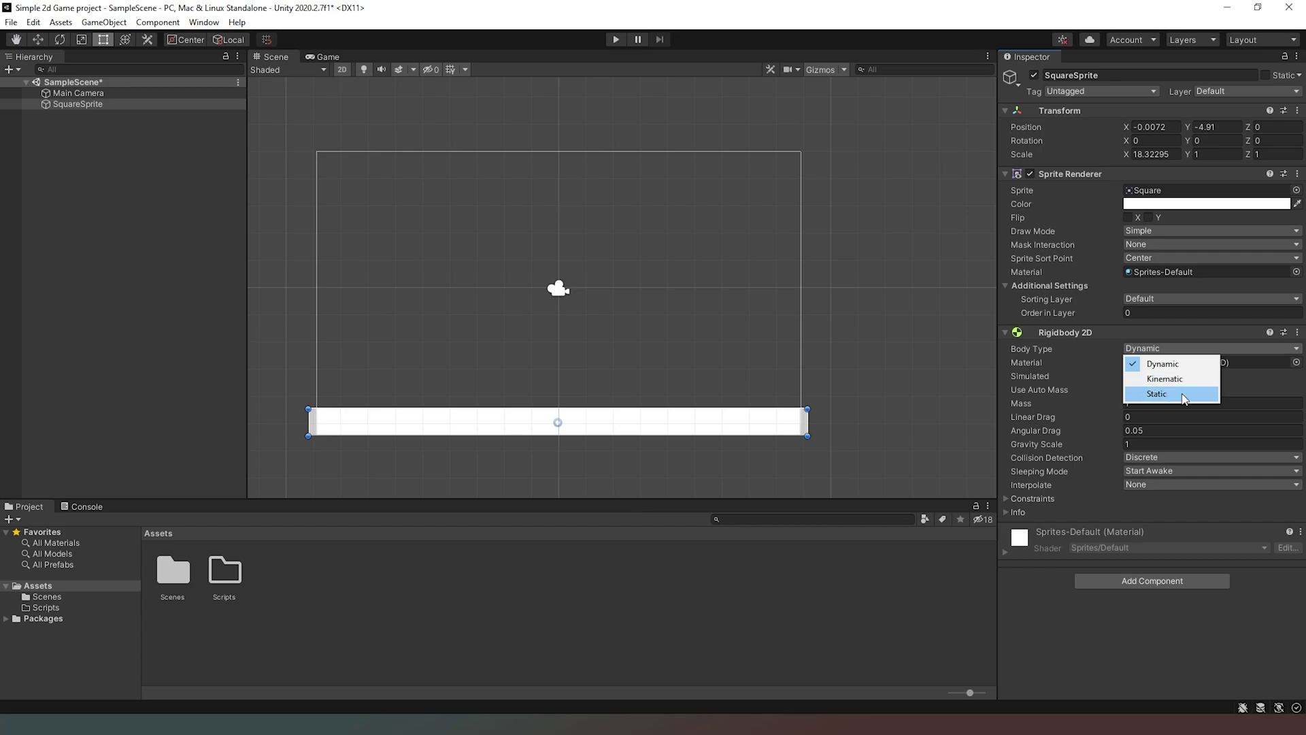
left_click(1135, 655)
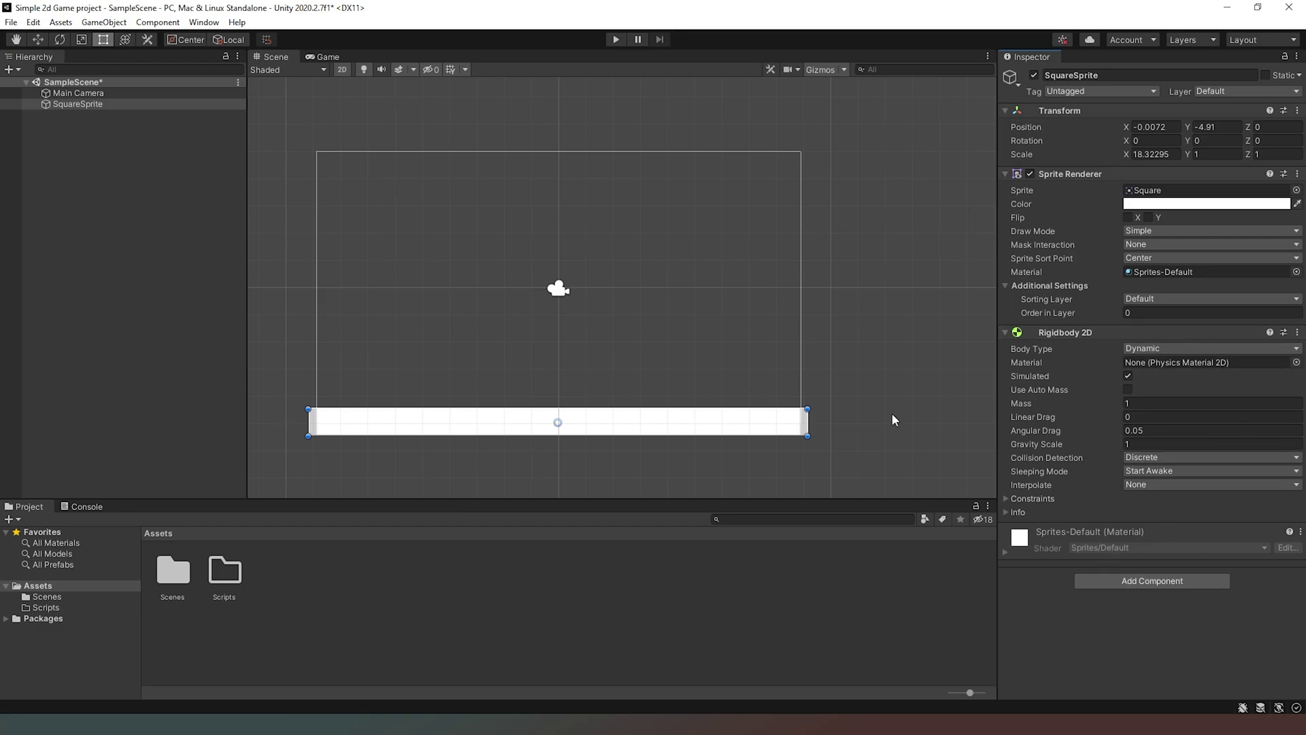
left_click(1005, 499)
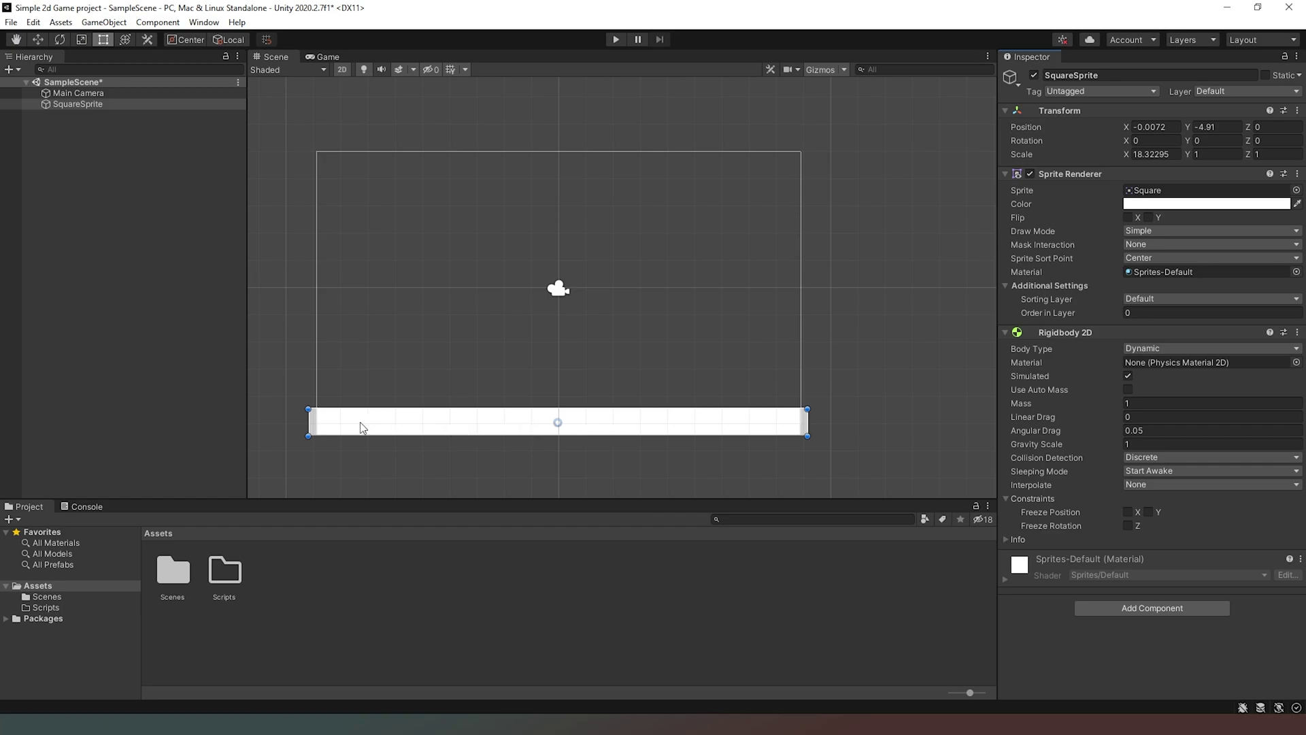
Freeze SquareSprite's Rigidbody 2D position on both X and Y, and collapse the component.
left_click(1129, 512)
left_click(1005, 333)
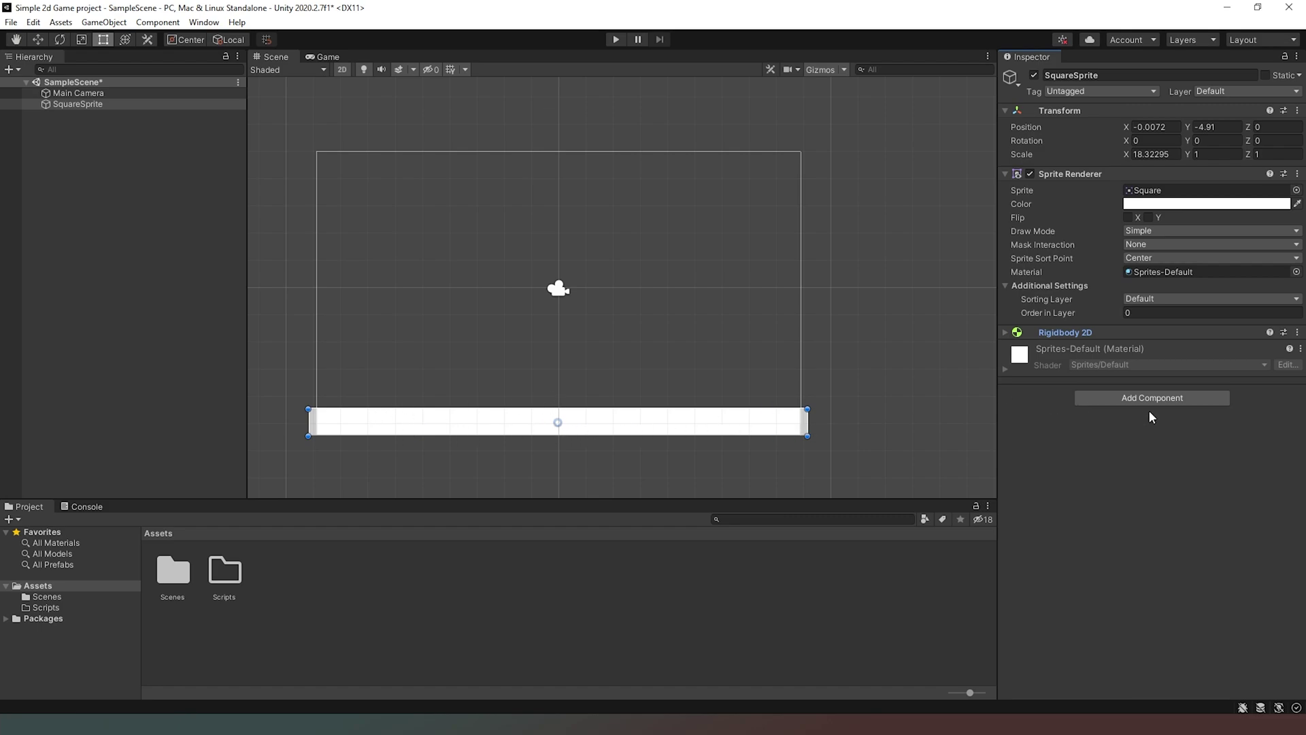
Add a Box Collider 2D component to SquareSprite.
left_click(1169, 398)
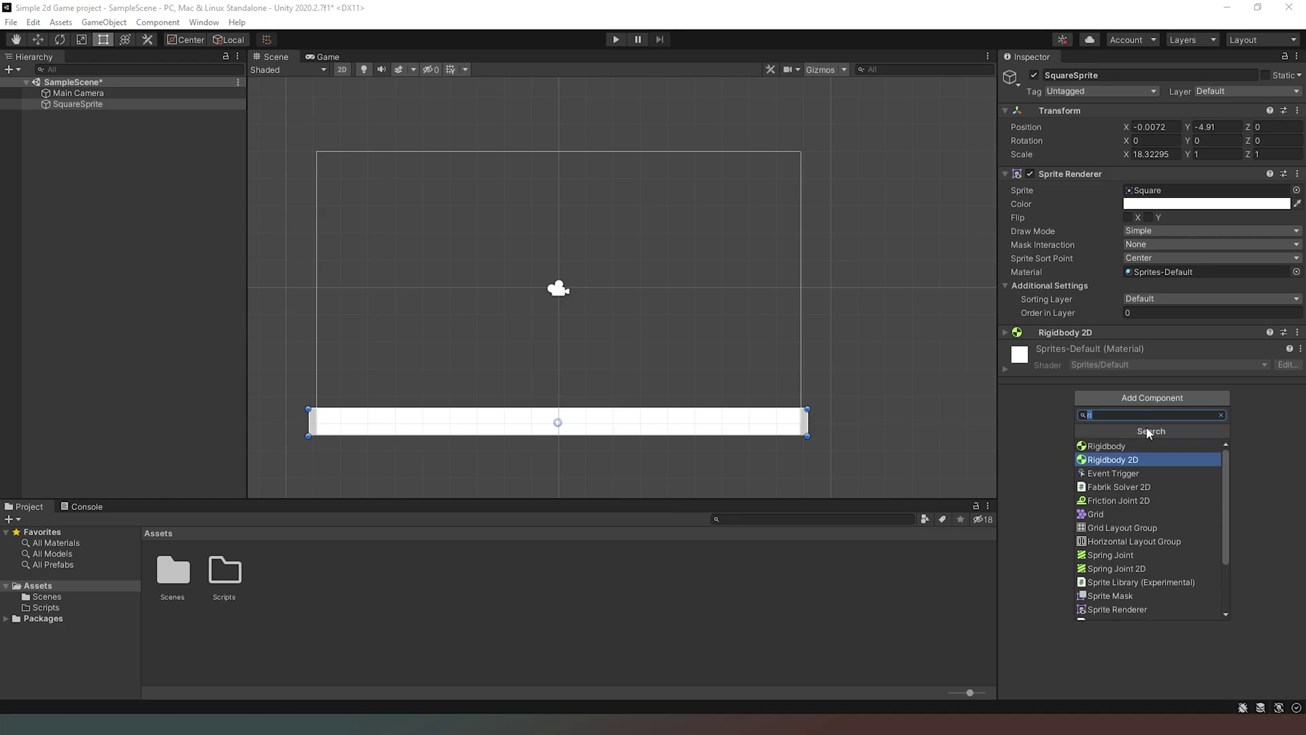
type("bo")
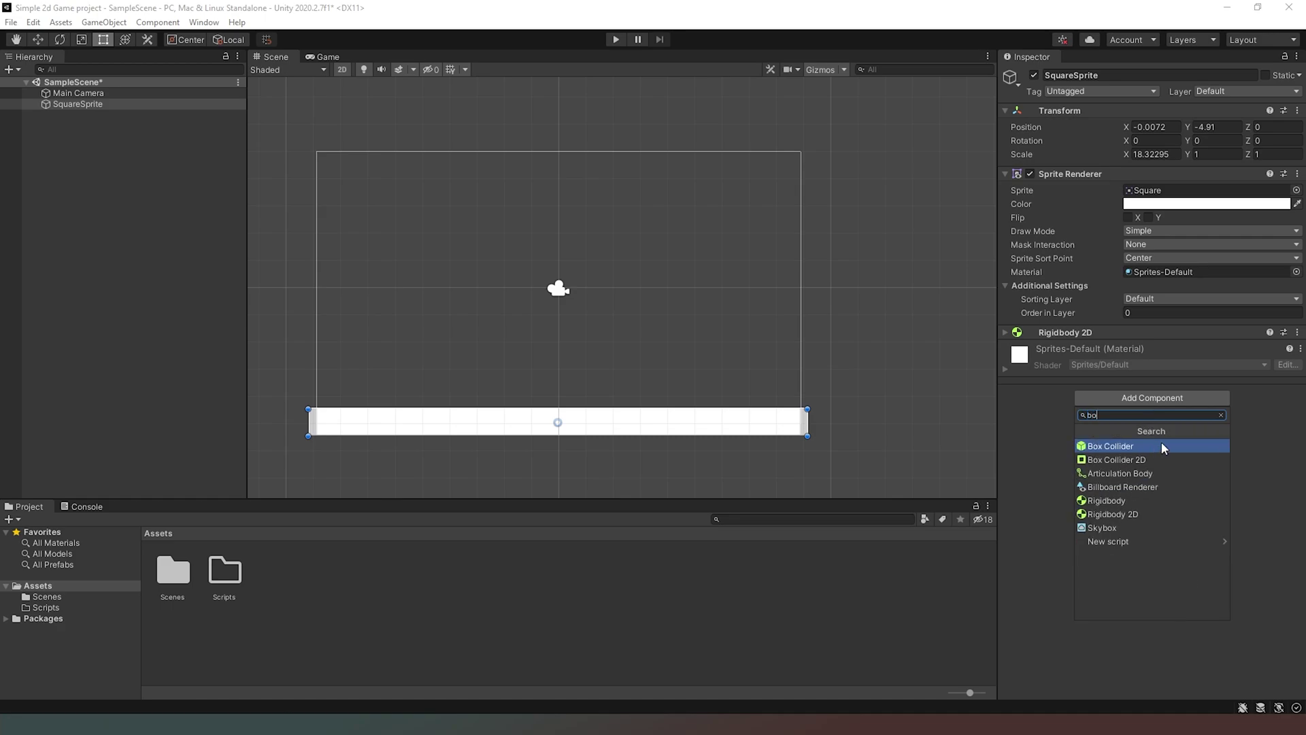
left_click(1158, 460)
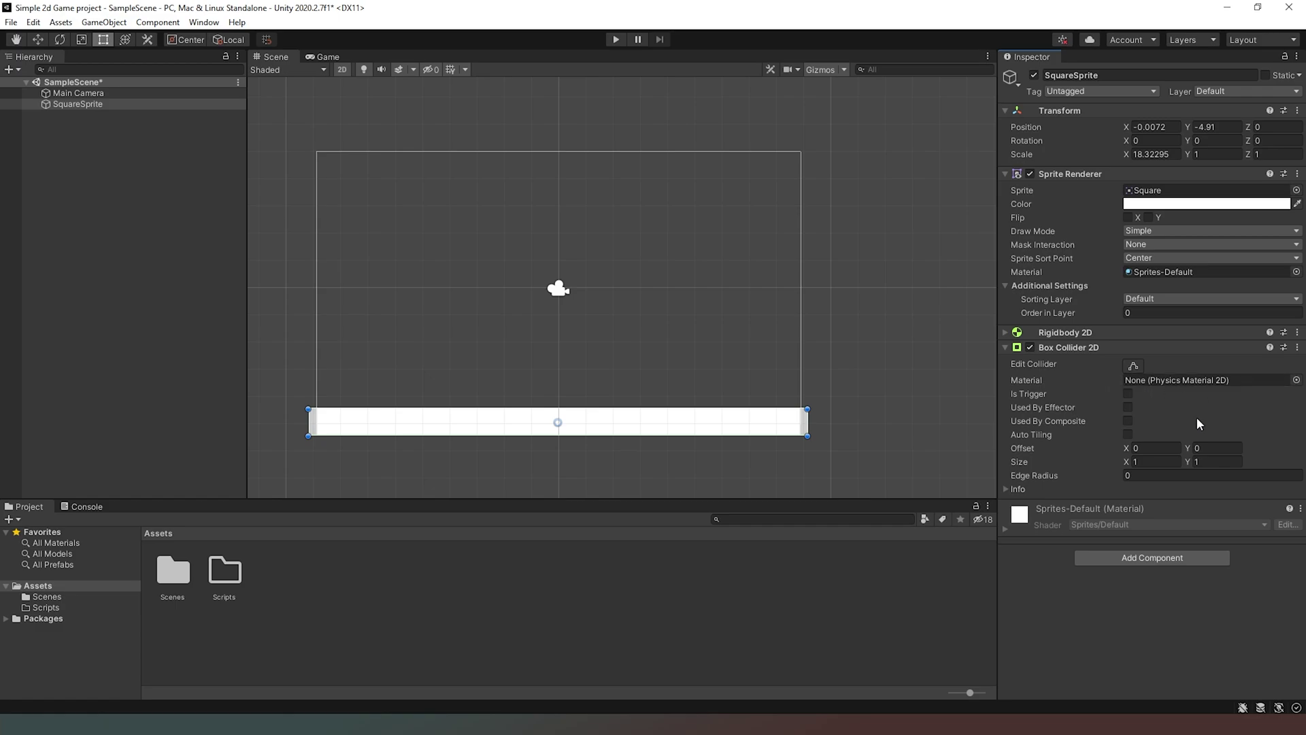
Edit the box collider by lowering its upper edge to a Y size of about 0.73 and Y offset of about -0.13.
left_click(1133, 366)
scroll(861, 428, "up", 3)
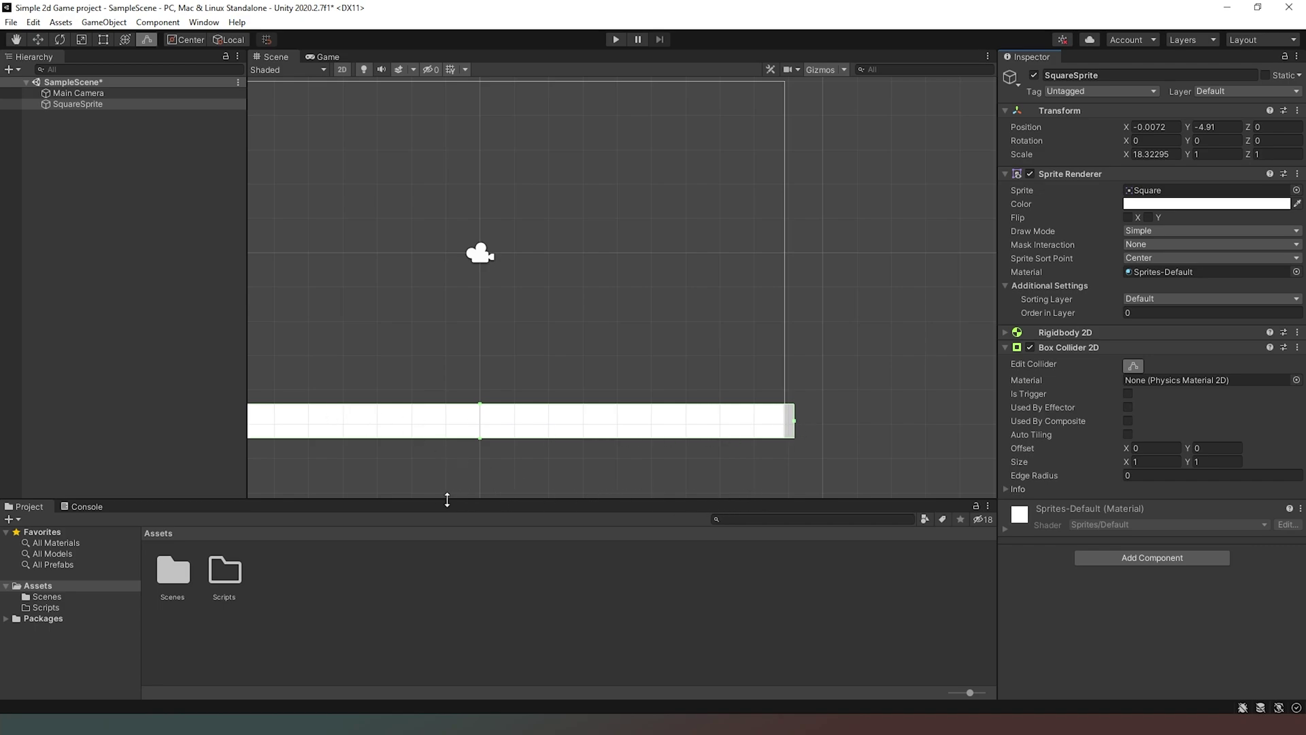
key("q")
middle_click_drag(641, 352, 755, 341)
scroll(755, 341, "up", 1)
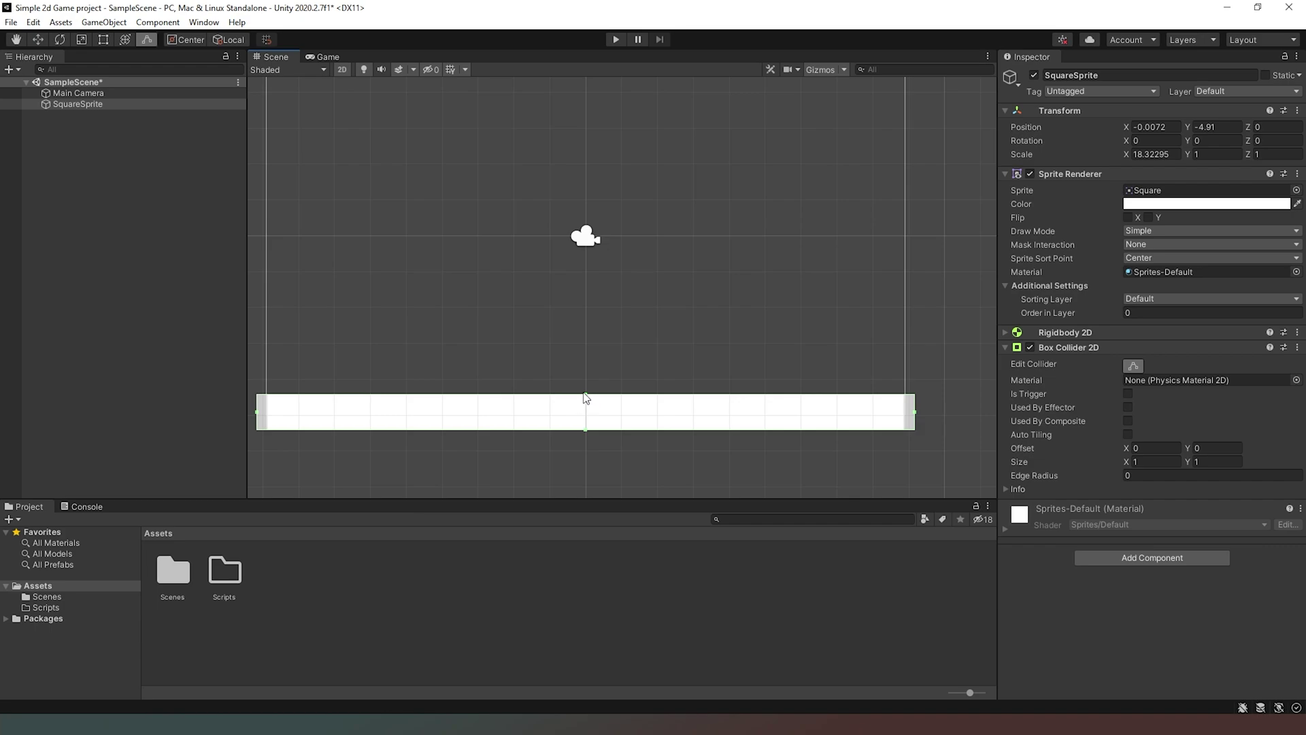
left_click_drag(590, 398, 589, 406)
left_click(573, 279)
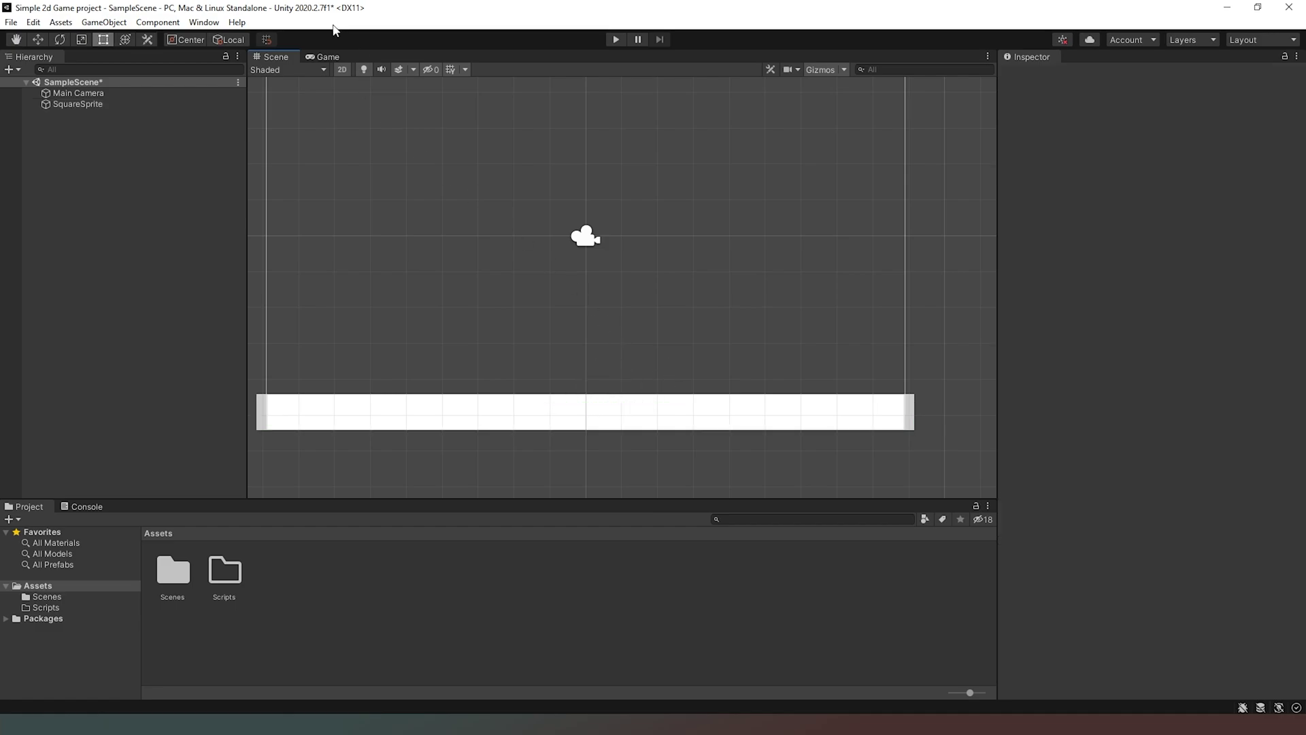
Preview the platform in the Game view, return to the scene and collapse SquareSprite's Box Collider 2D settings.
left_click(328, 57)
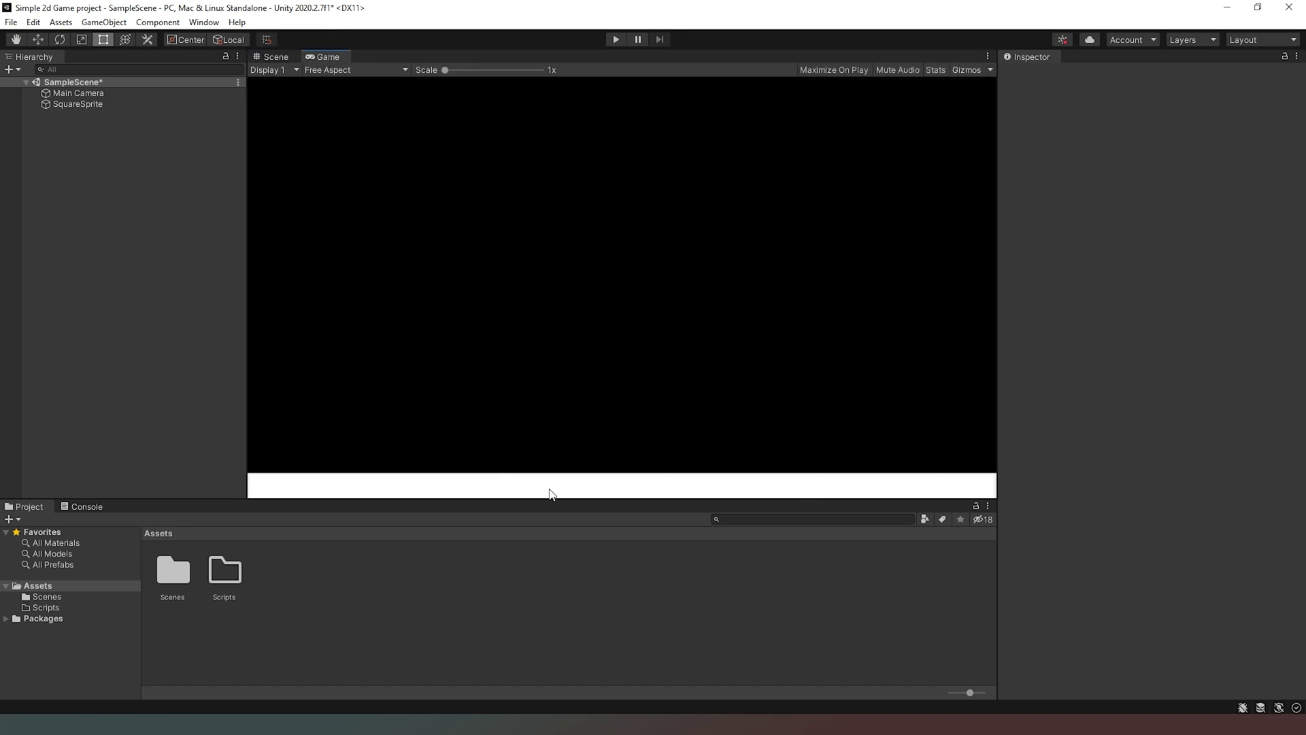
left_click(278, 59)
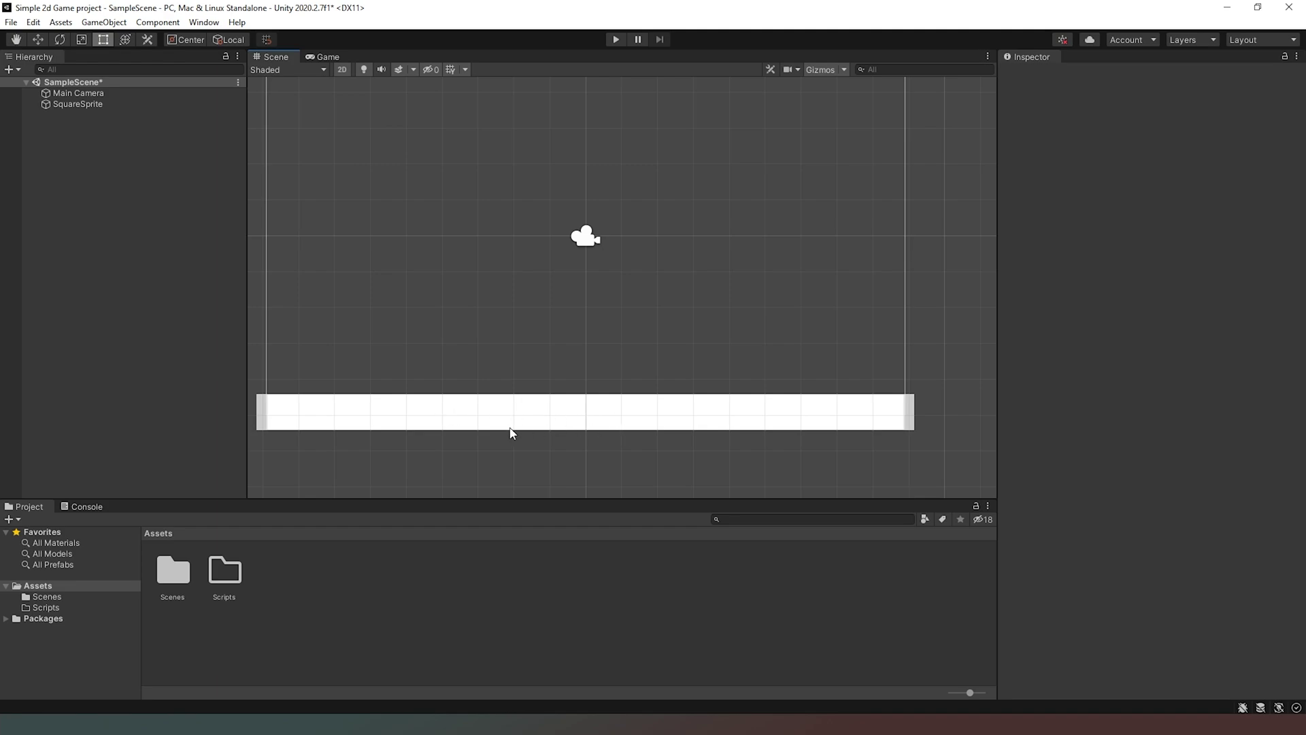
left_click(787, 424)
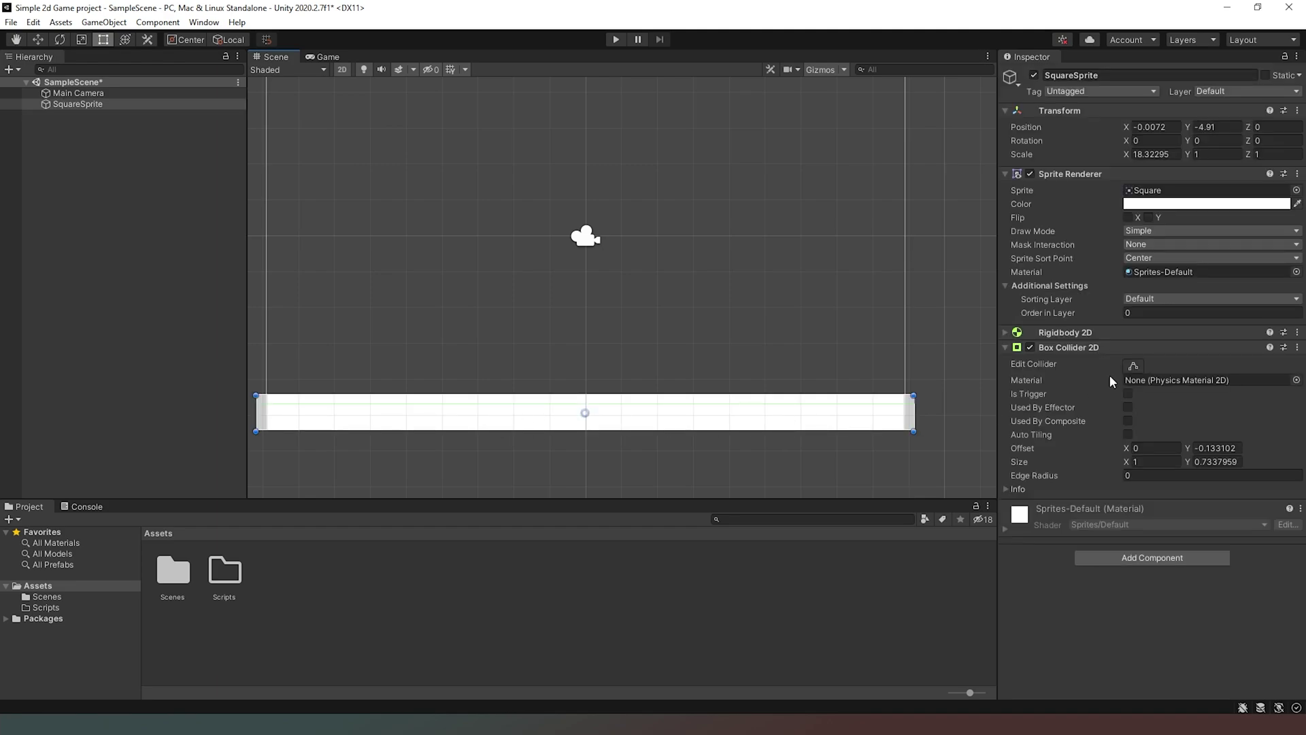
left_click(1006, 347)
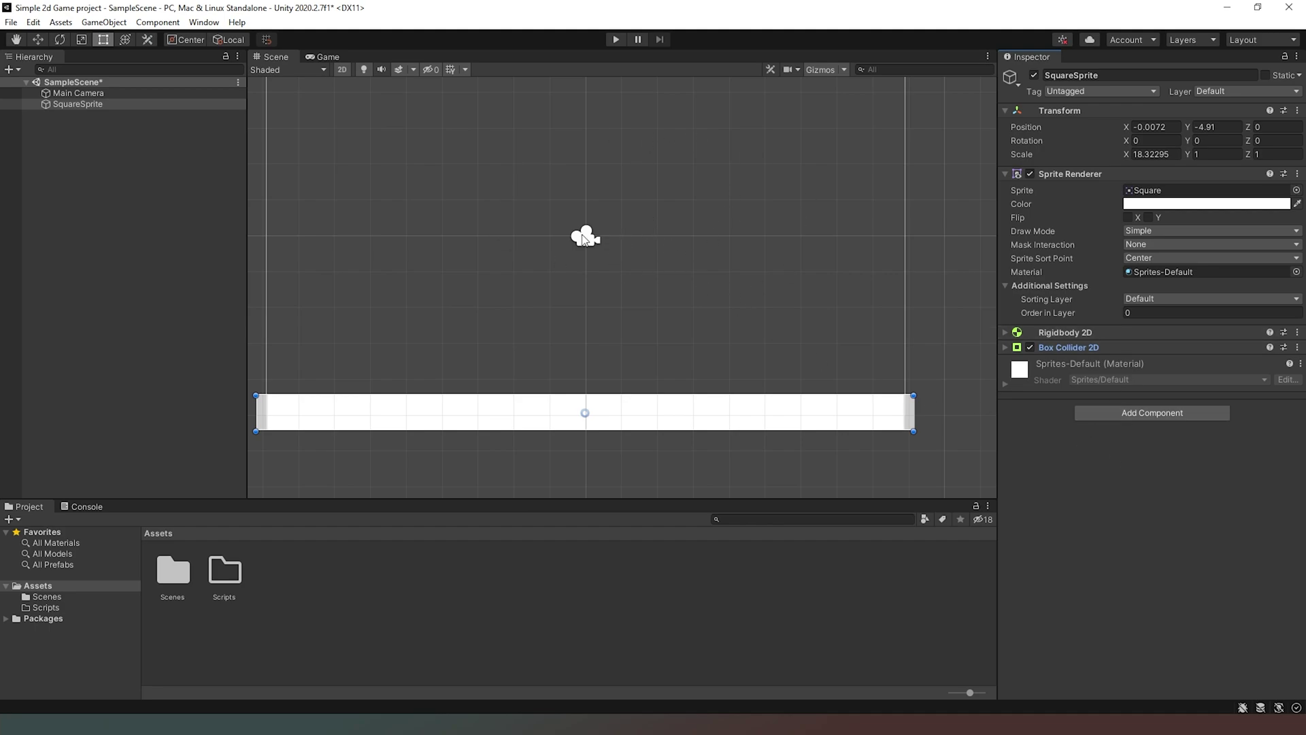
Create a 2D circle sprite in the scene with the default name Circle.
right_click(79, 140)
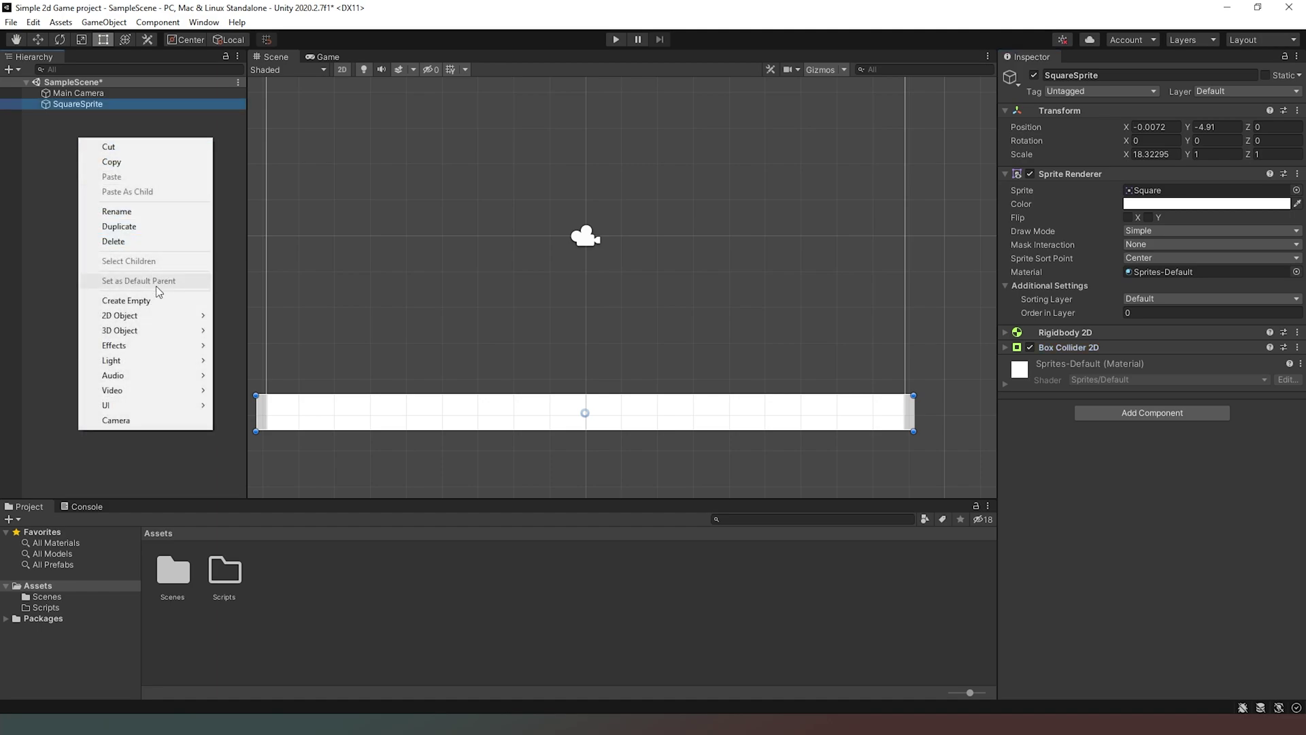
mouse_move(161, 318)
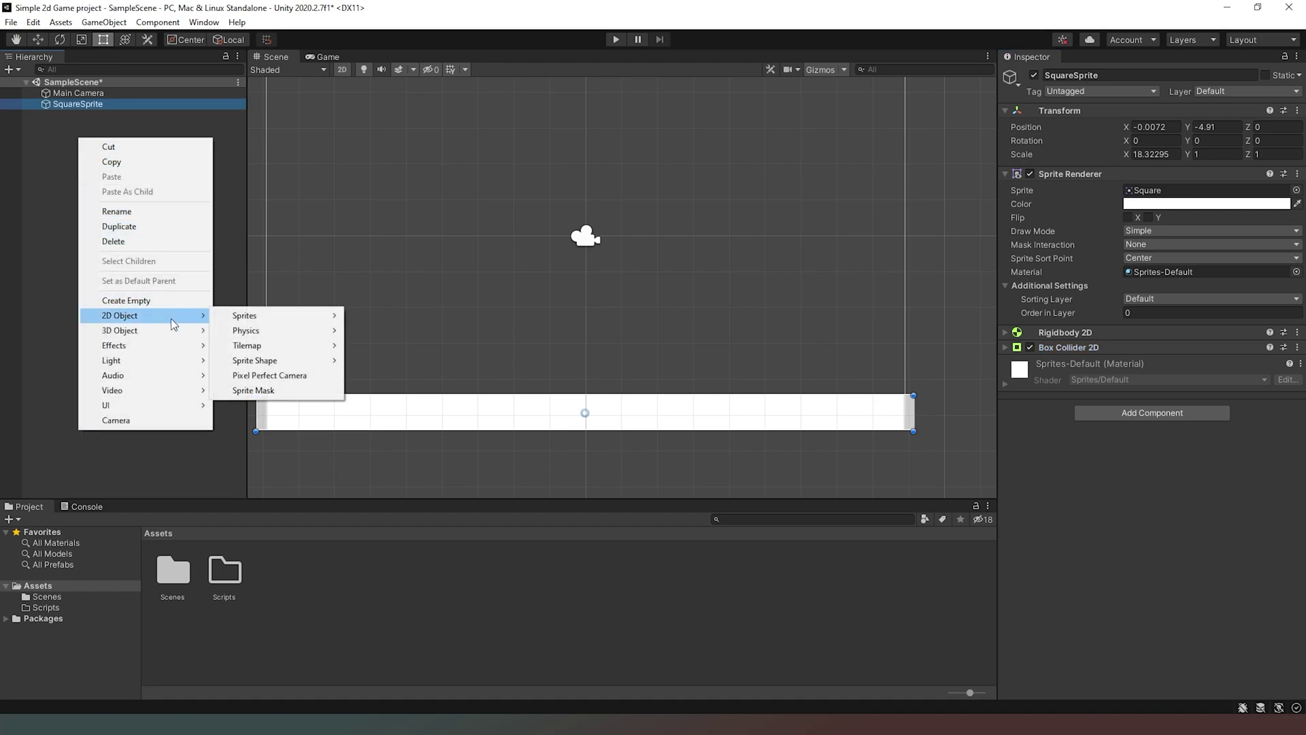
mouse_move(275, 317)
left_click(386, 329)
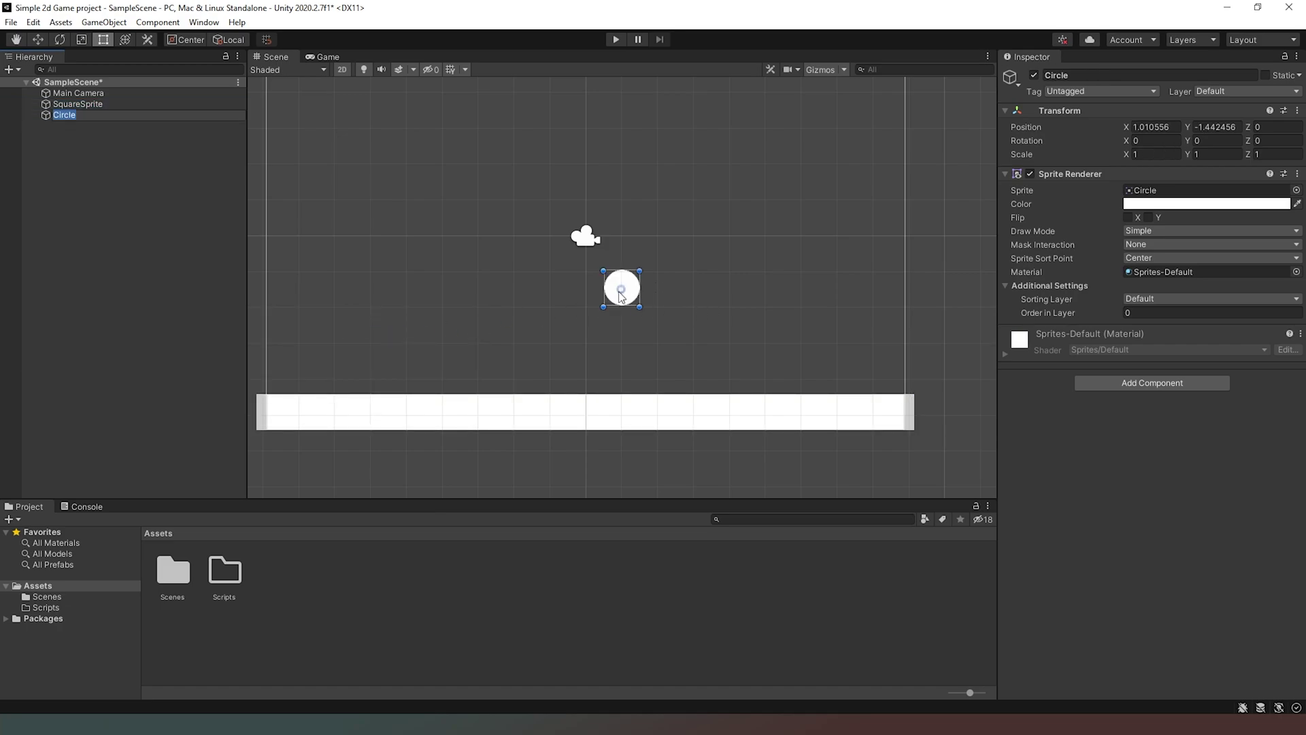
Move Circle above the camera near the frame's upper edge, at about X 0.01, Y 3.42, and preview it in the Game view.
middle_click_drag(770, 230, 764, 297)
key("t")
scroll(762, 301, "down", 3)
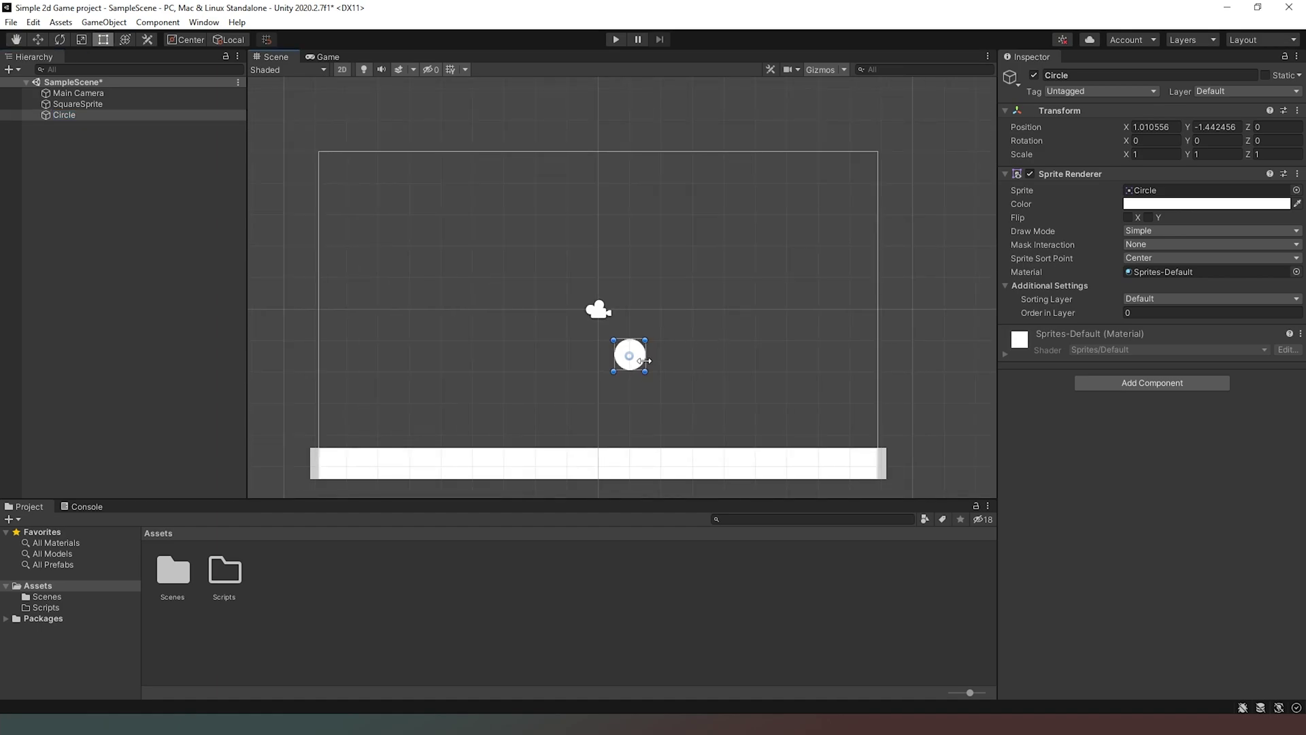
left_click_drag(640, 364, 609, 210)
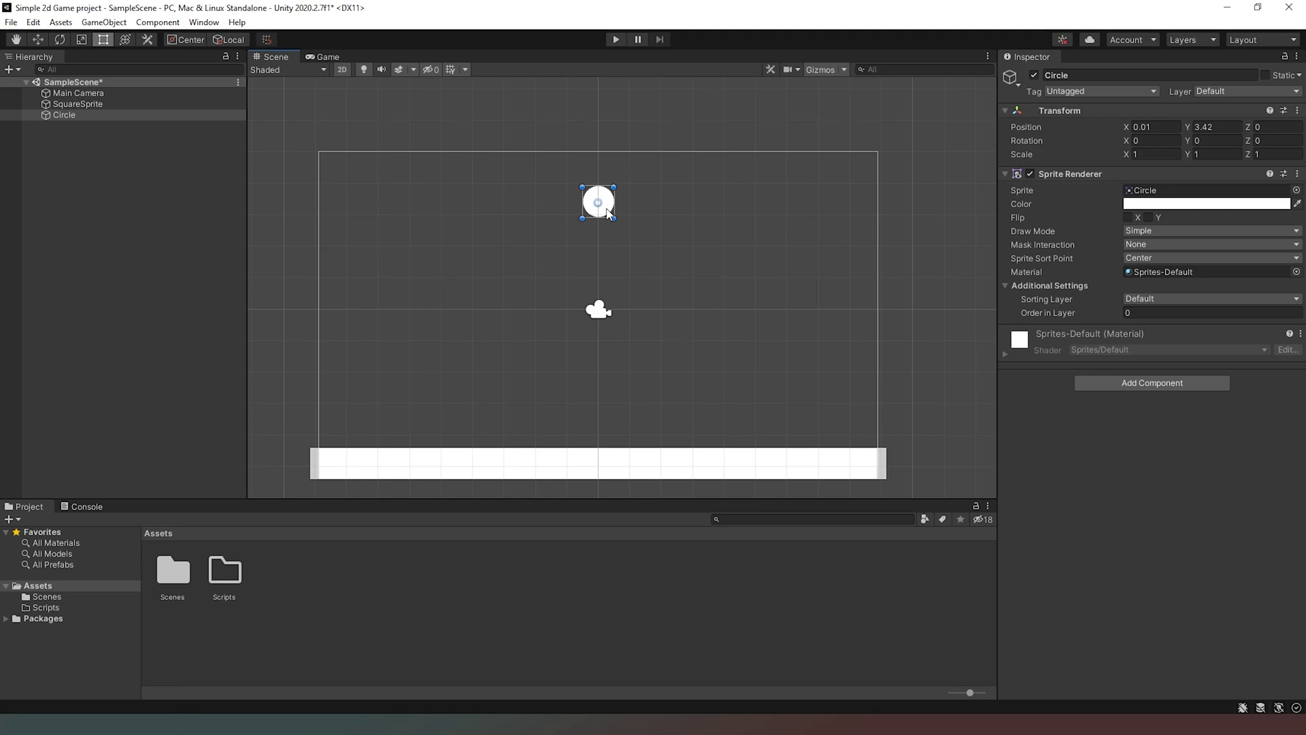
left_click(325, 57)
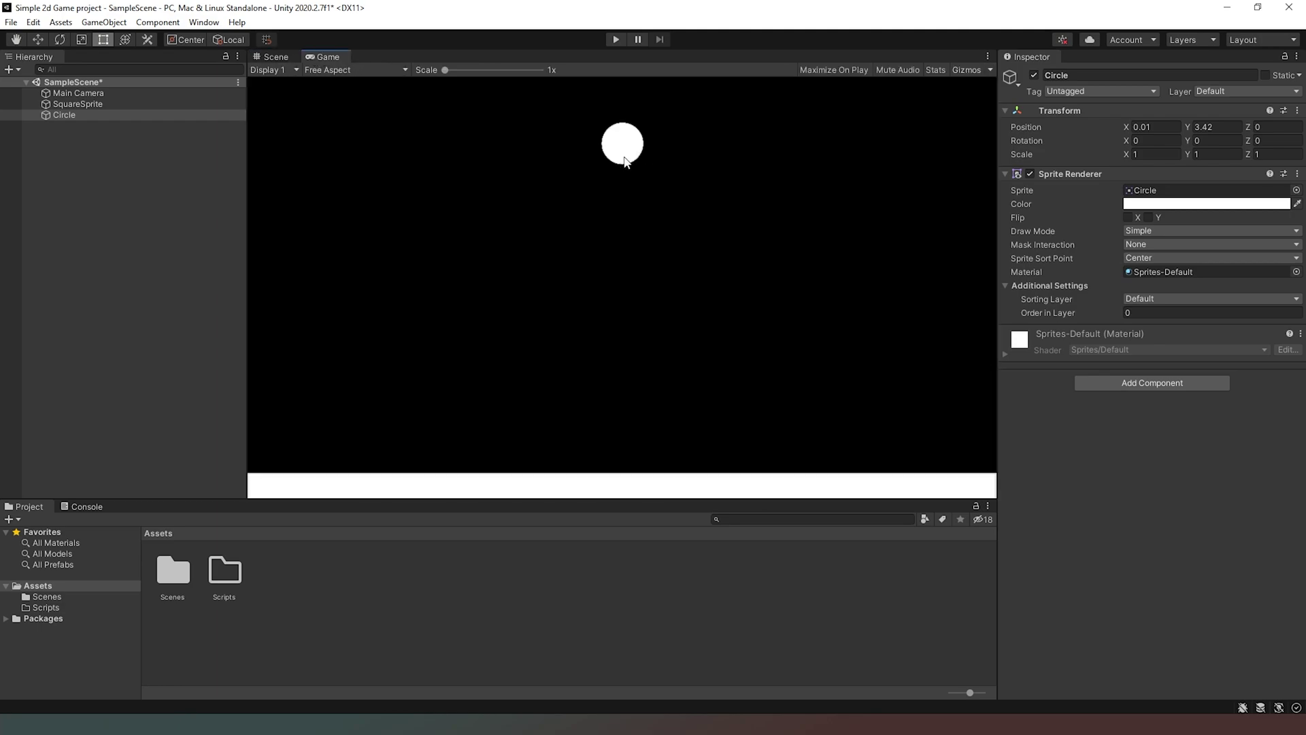
left_click(272, 56)
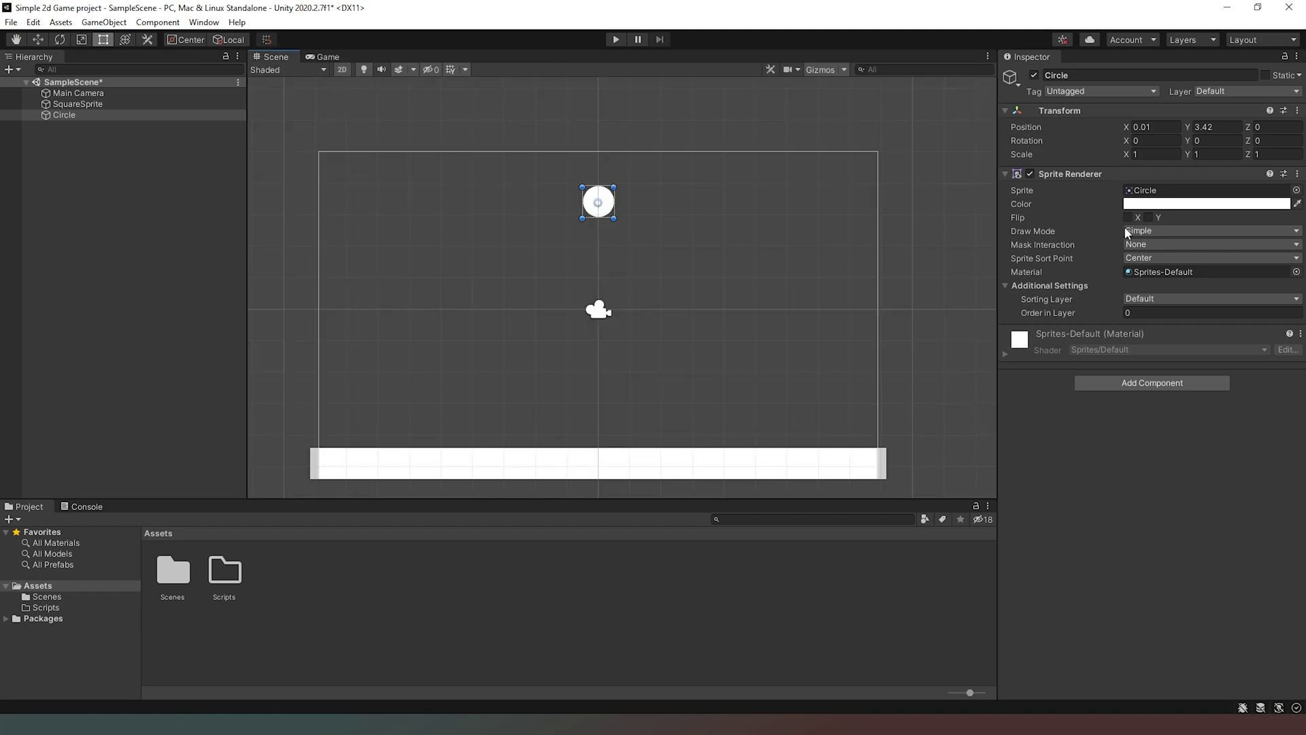
Set Circle's sprite color to the soft red DE8989.
left_click(1157, 205)
left_click_drag(1186, 295, 1213, 287)
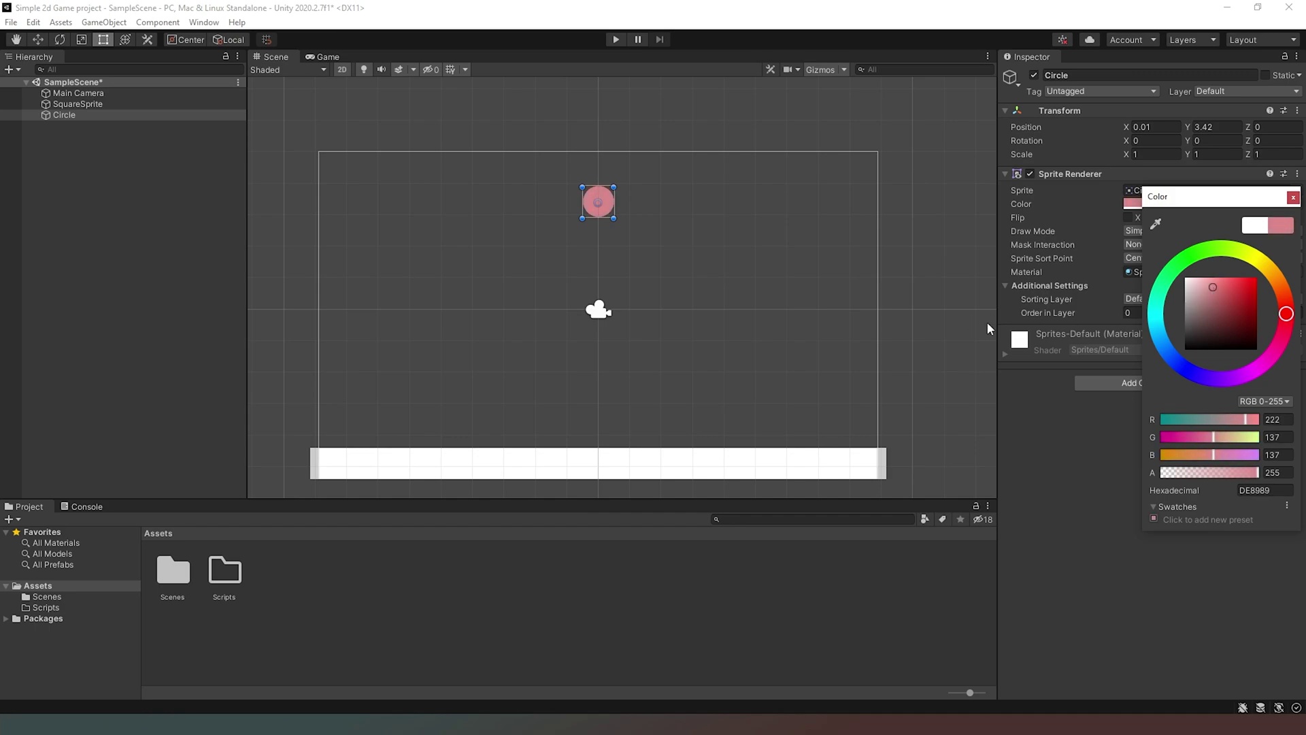
left_click(1092, 499)
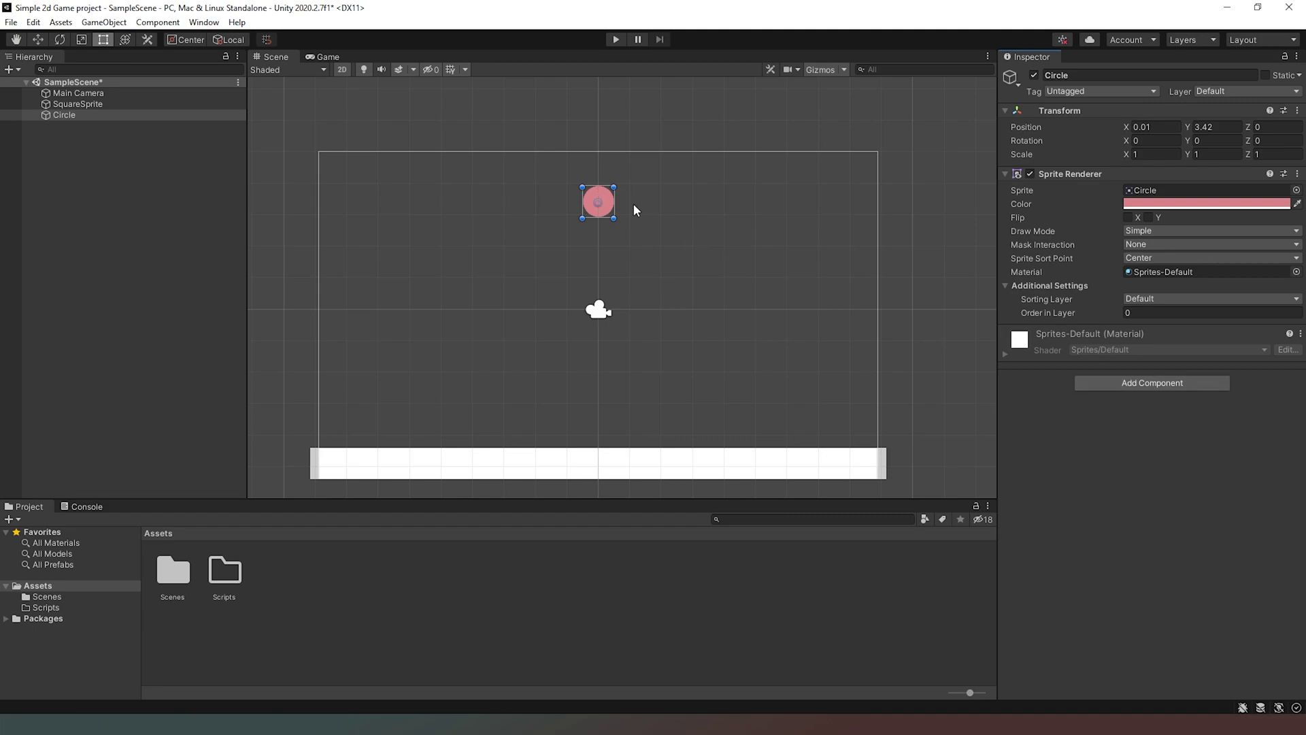
Add a Rigidbody 2D component to Circle and expand its settings.
left_click(1144, 385)
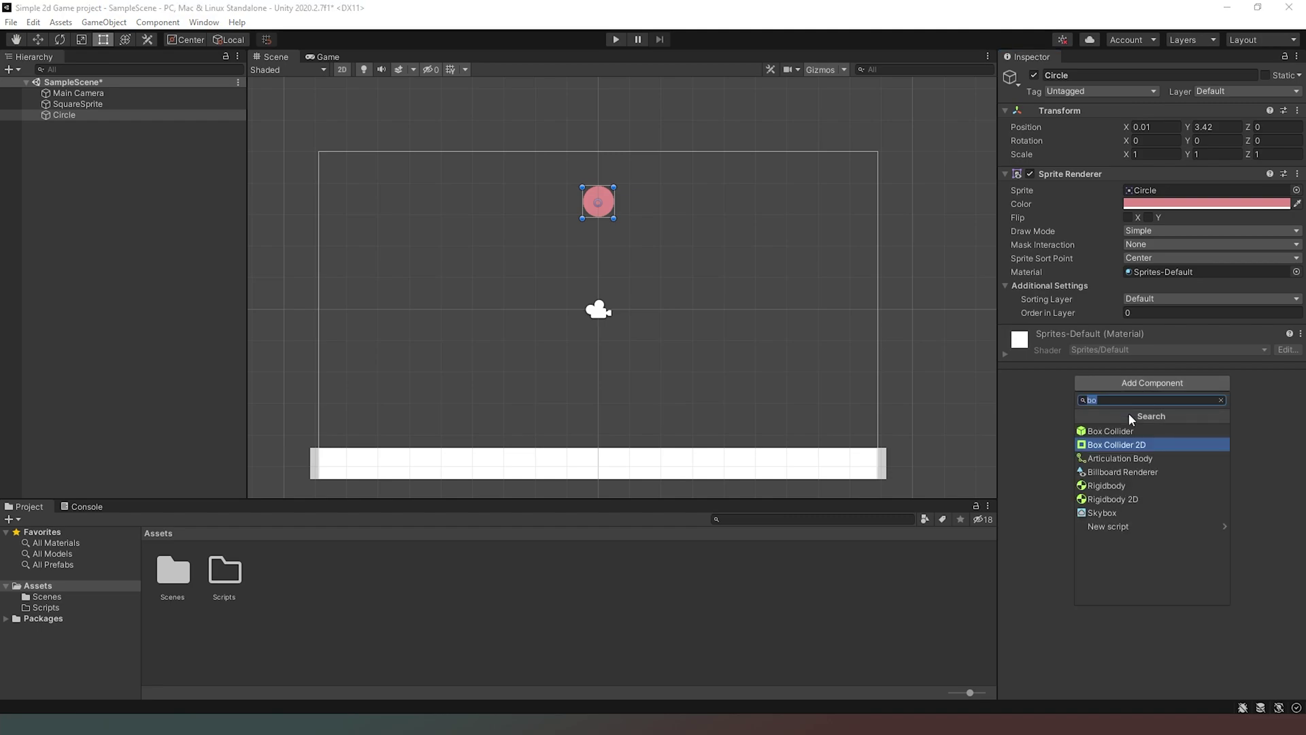
left_click(1121, 499)
left_click(1005, 332)
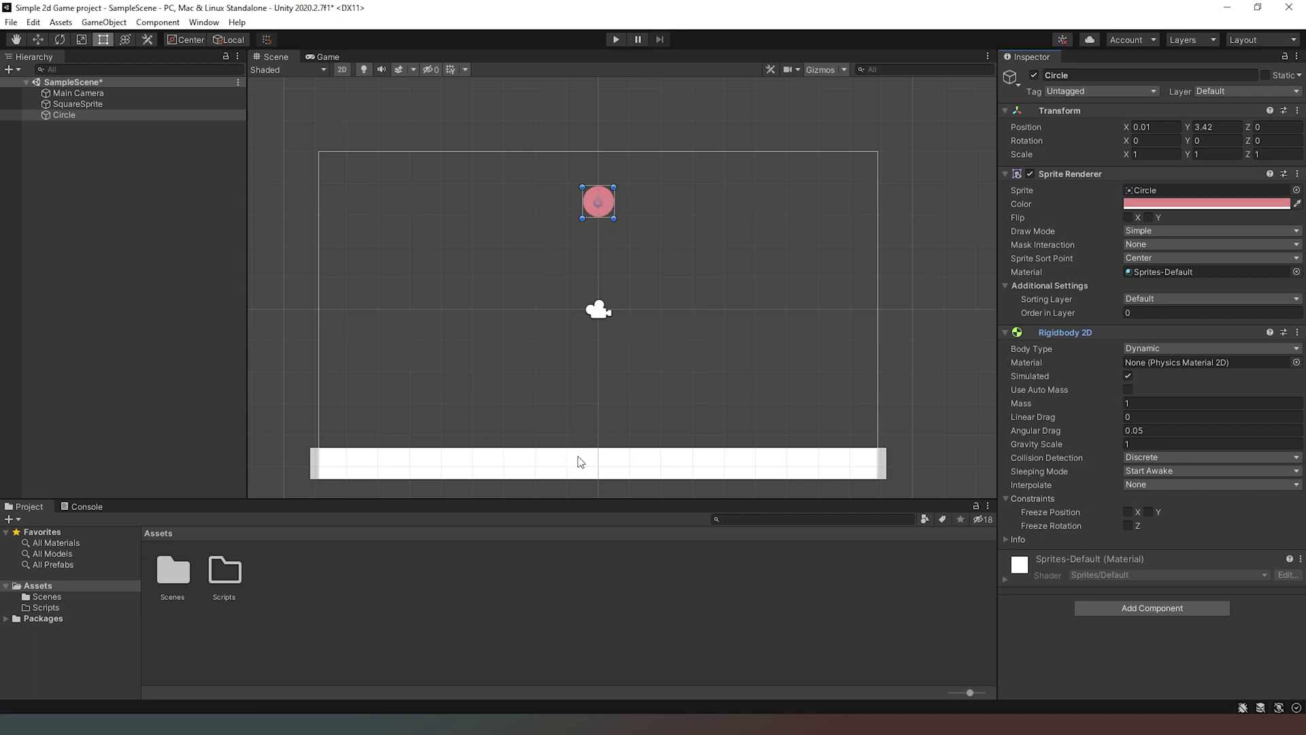
Add a Circle Collider 2D component to Circle and inspect its outline around the sprite.
left_click(1147, 609)
type("bo")
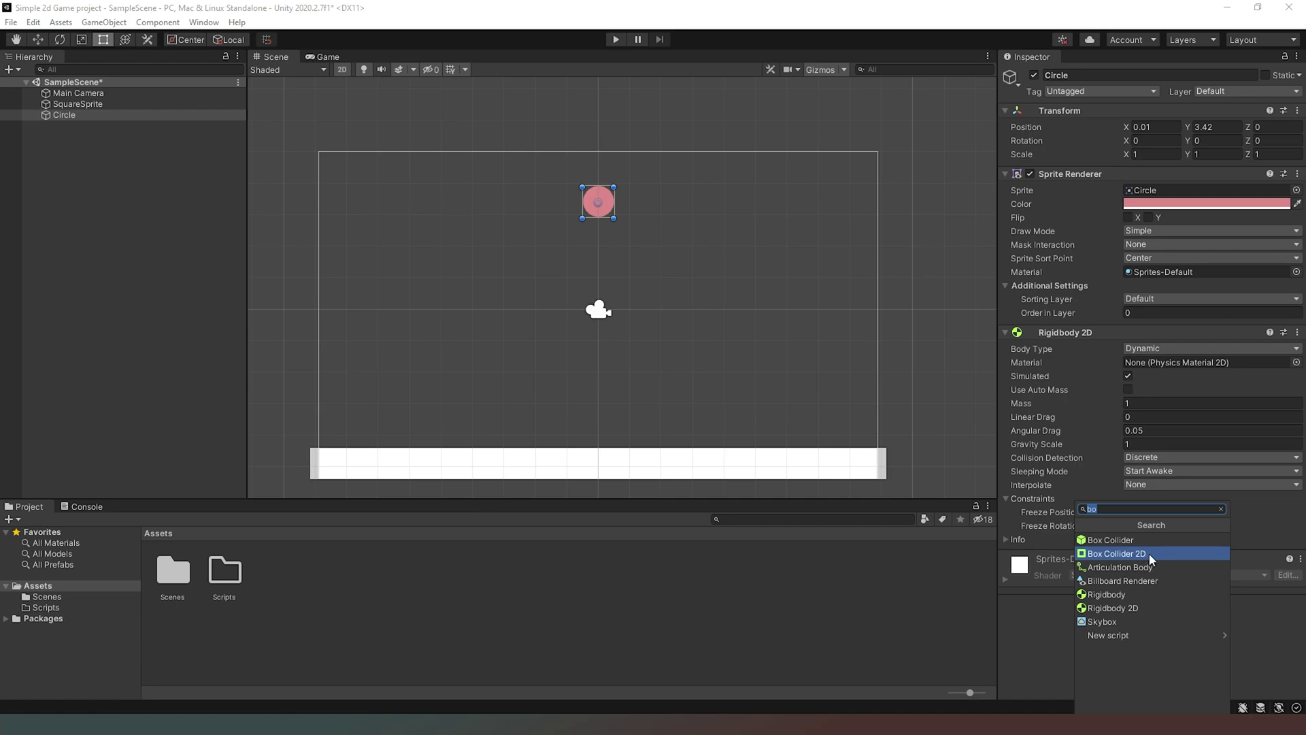
type("ci")
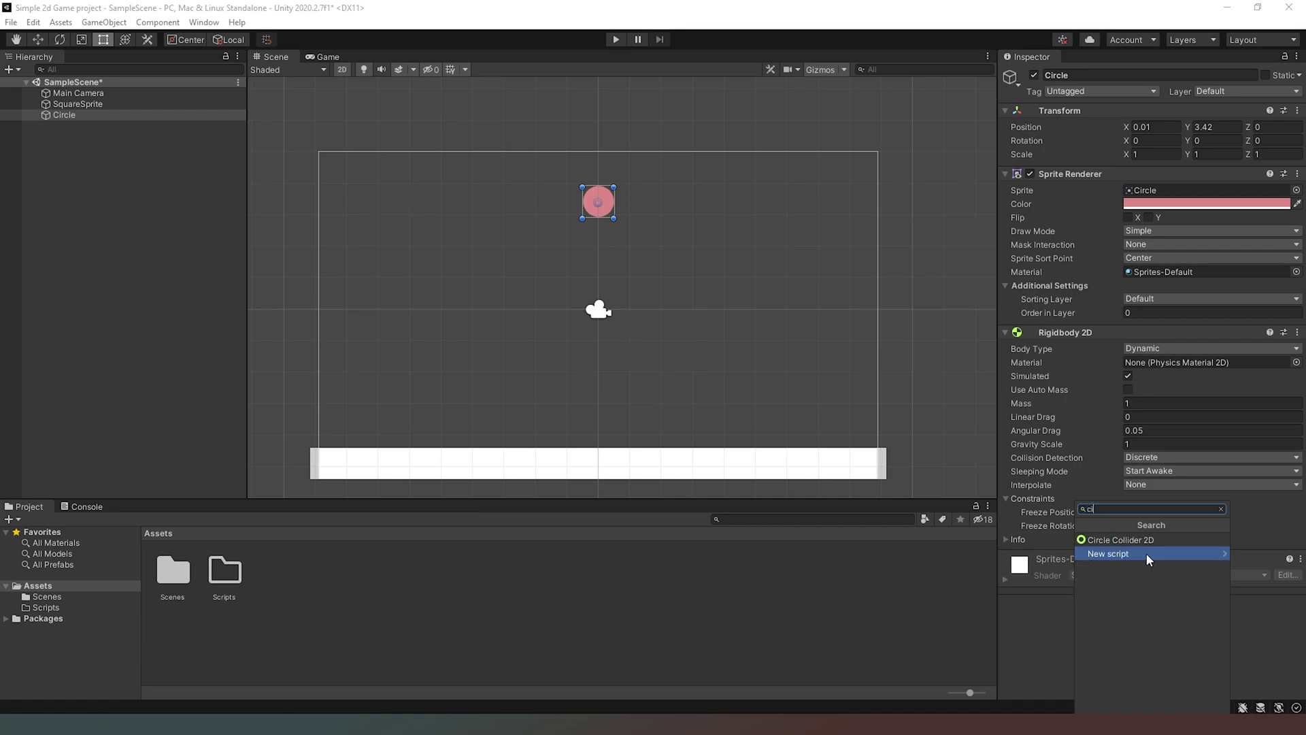
left_click(1164, 540)
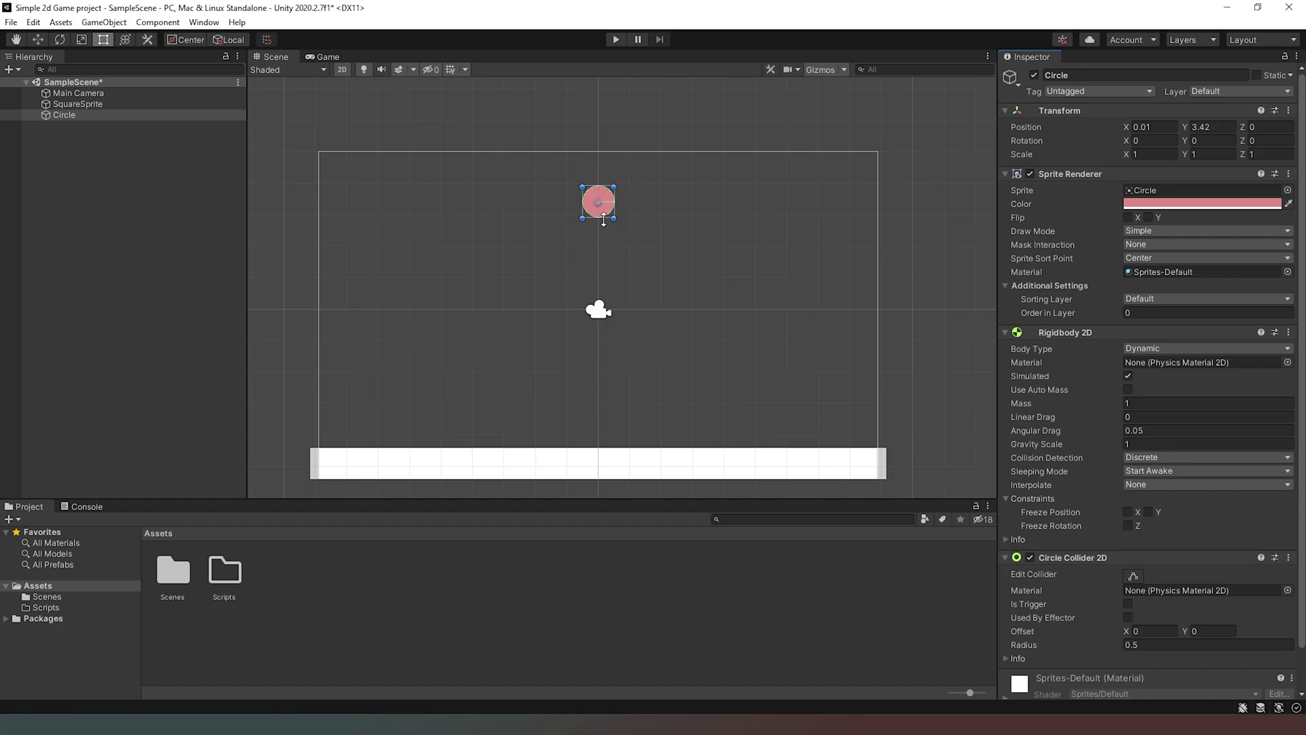
scroll(620, 202, "up", 8)
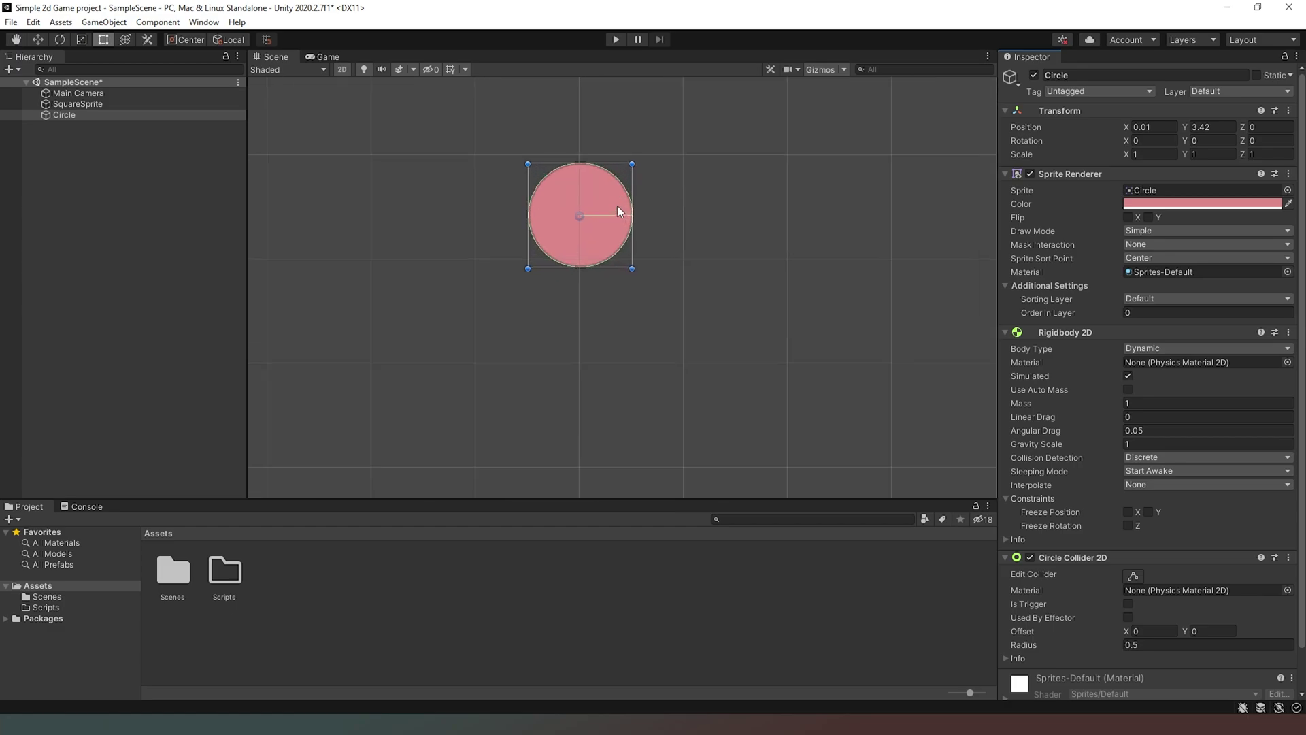
scroll(618, 206, "down", 5)
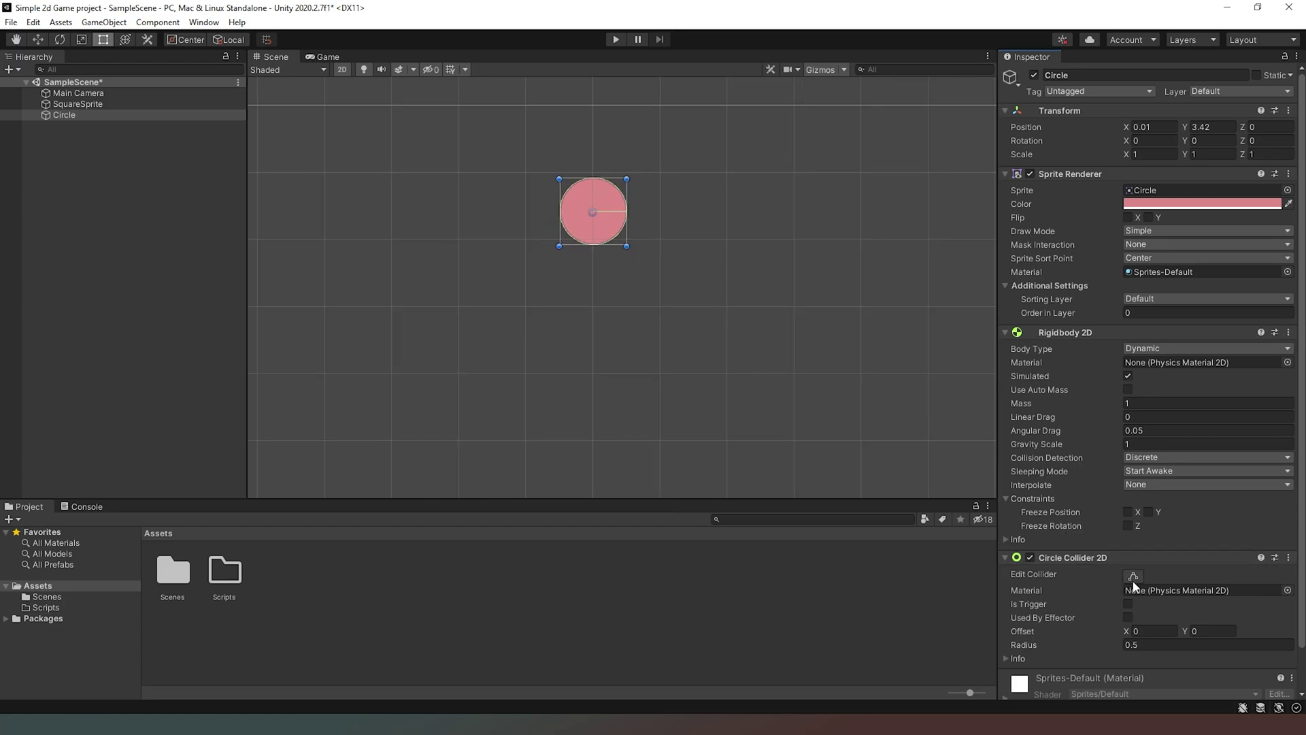
scroll(607, 312, "down", 1)
scroll(607, 311, "down", 4)
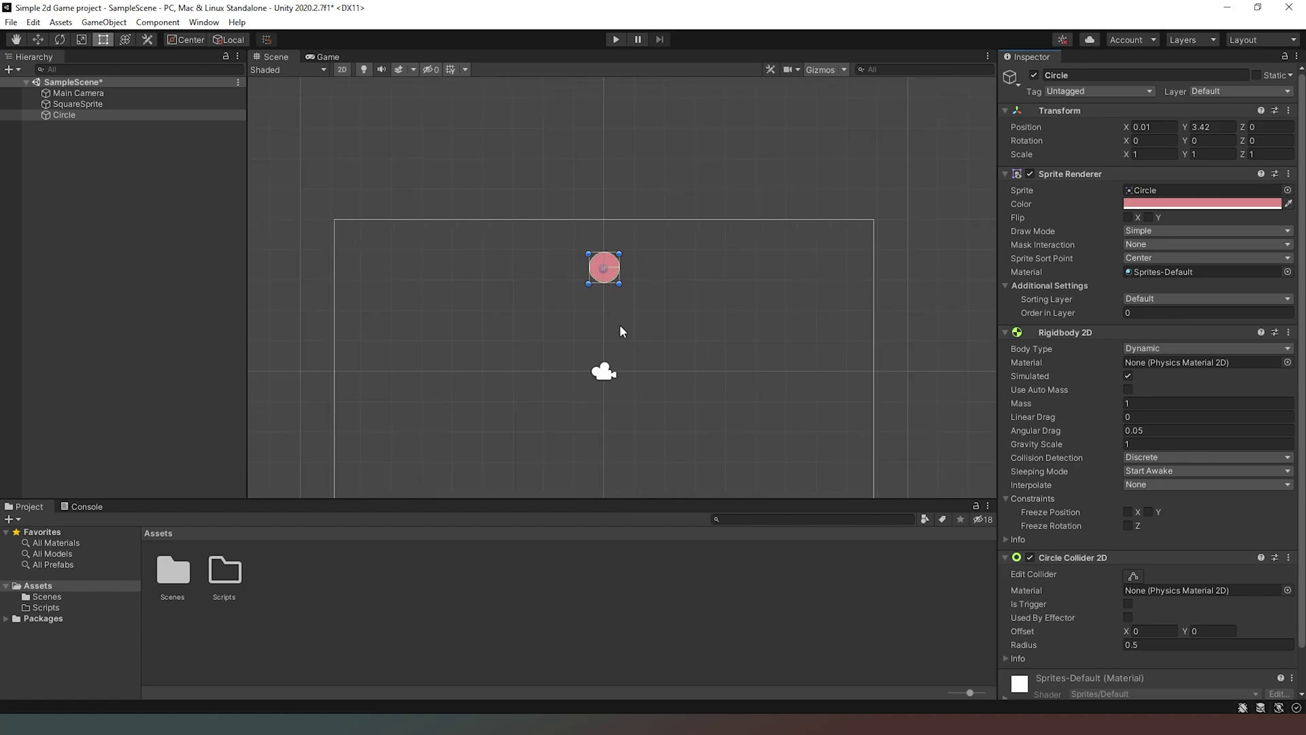
middle_click_drag(661, 356, 676, 256)
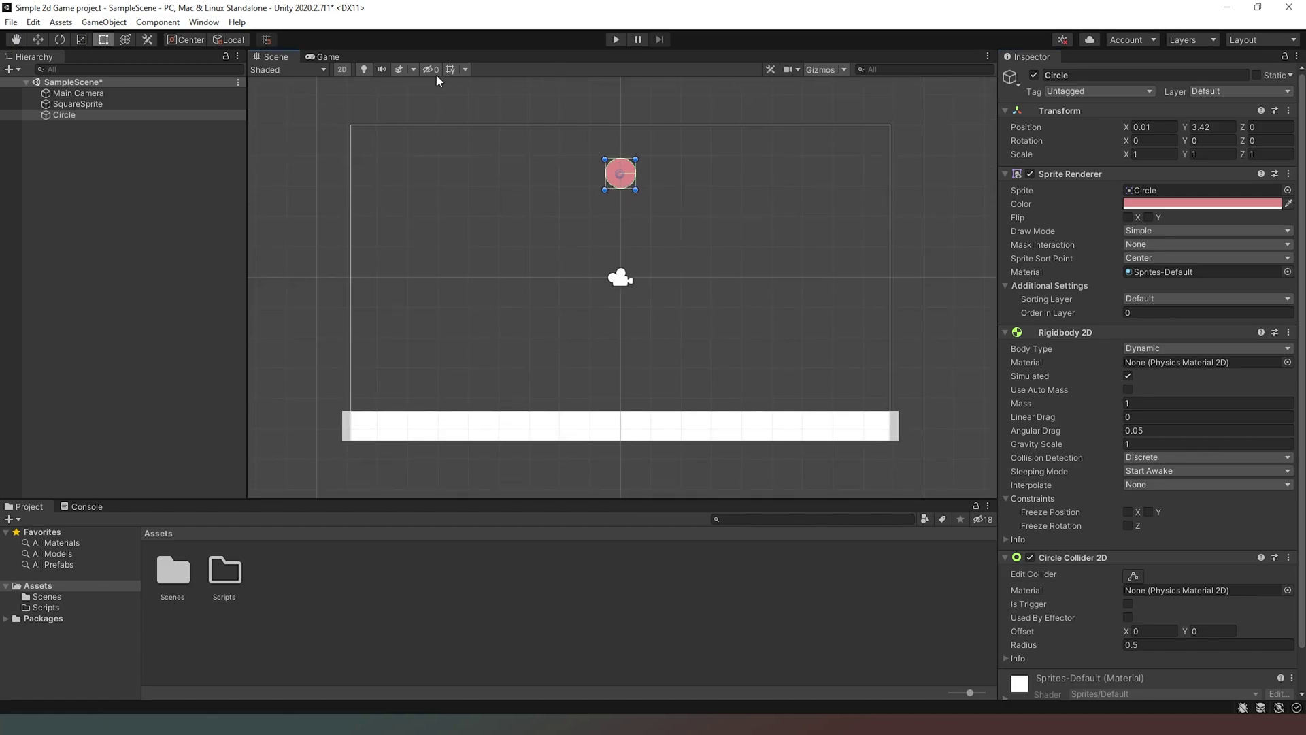
Play the scene in the Game view to test the circle falling onto the platform, stop it and return to the scene.
left_click(325, 55)
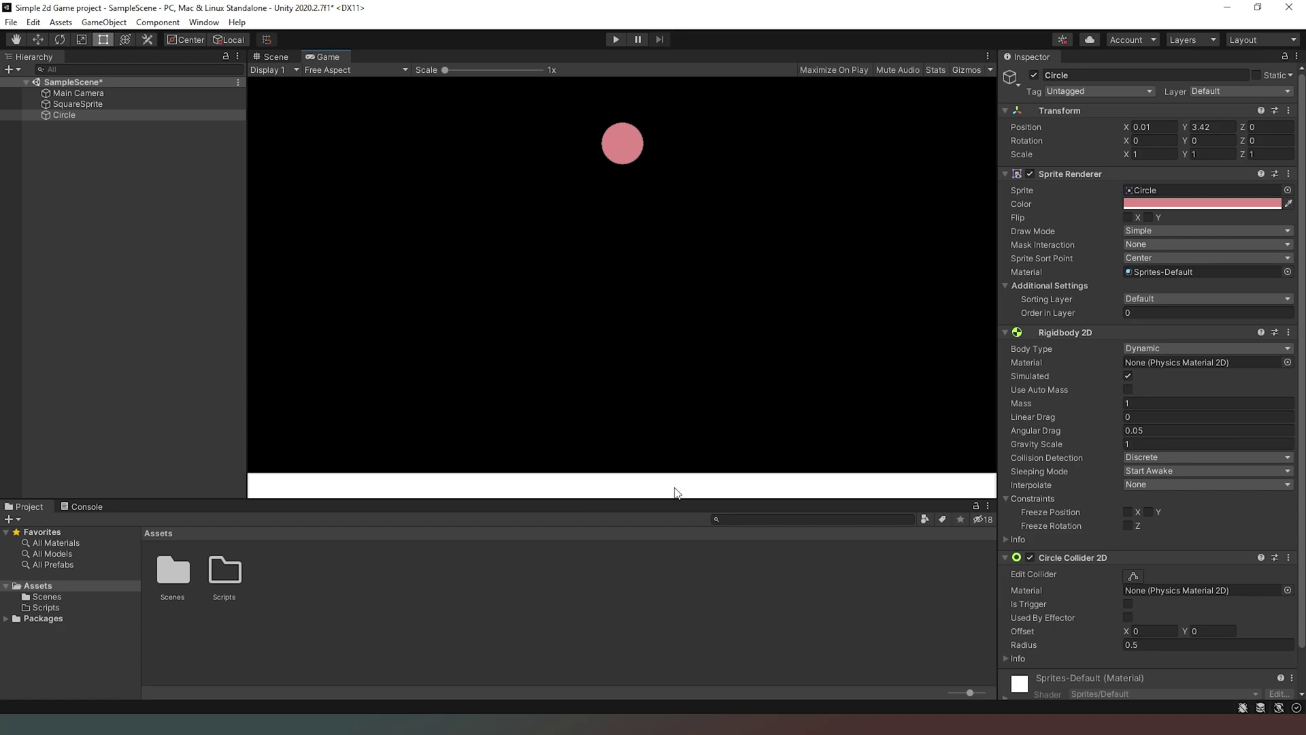
left_click(617, 39)
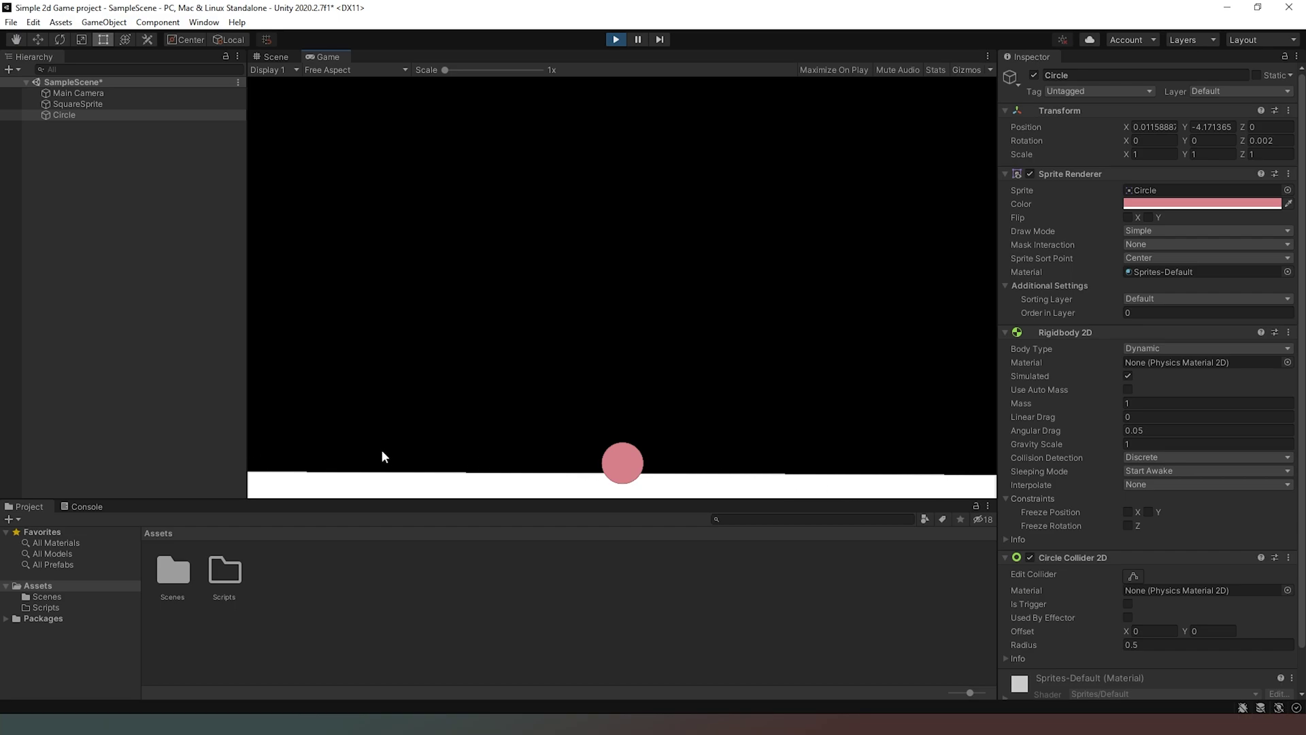
left_click(618, 40)
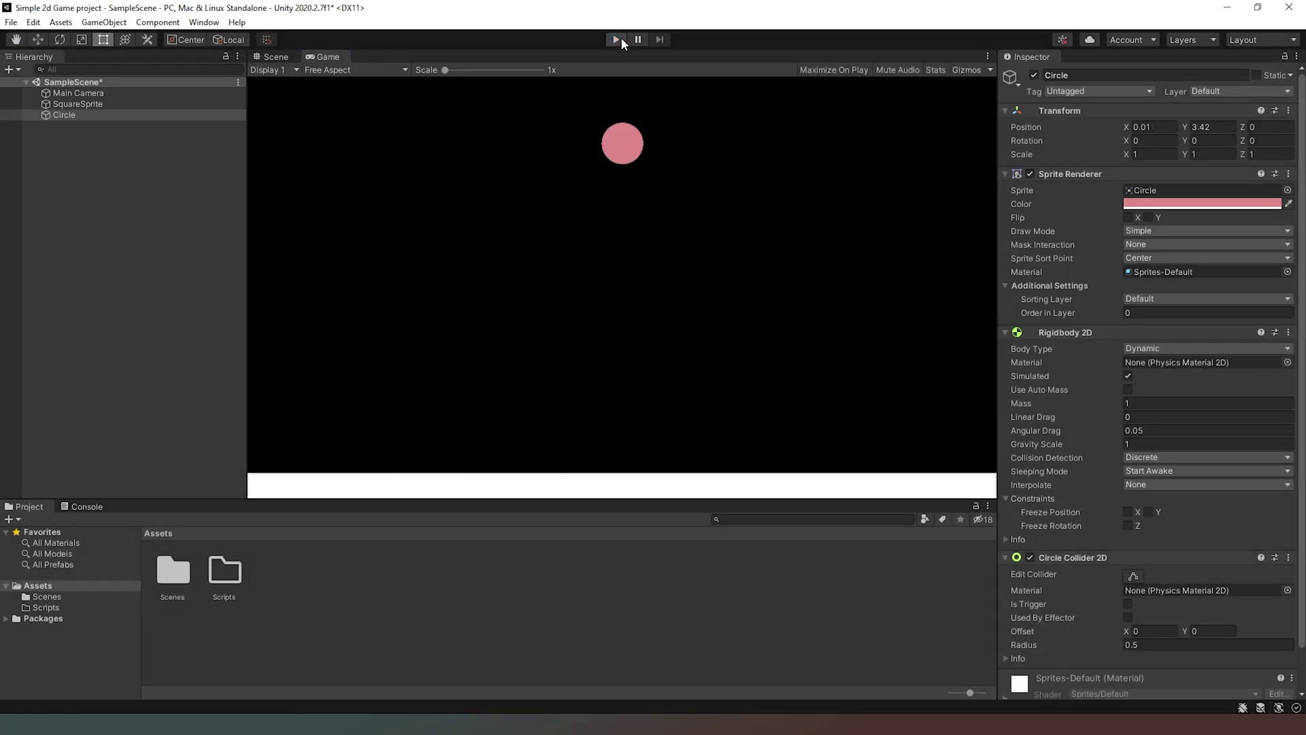
left_click(273, 57)
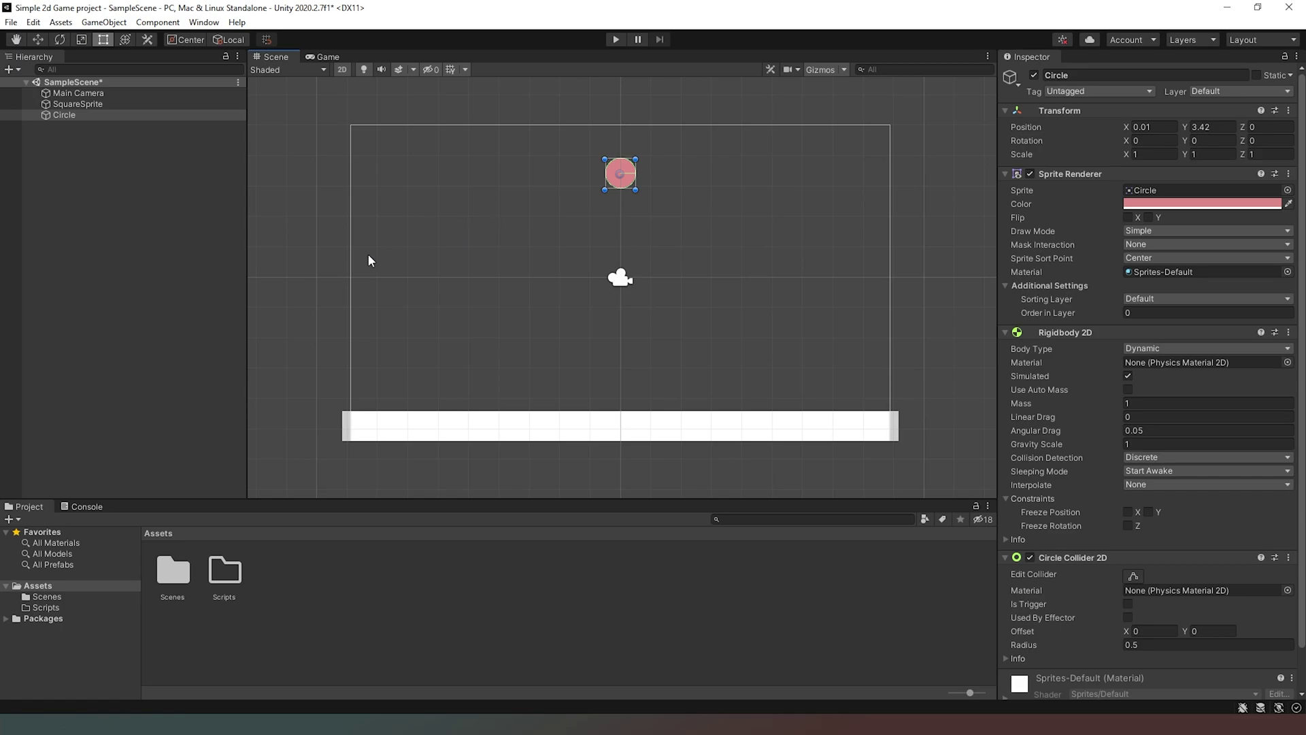
Freeze SquareSprite's Z rotation in its Rigidbody 2D constraints, and select Circle in the scene.
left_click(489, 415)
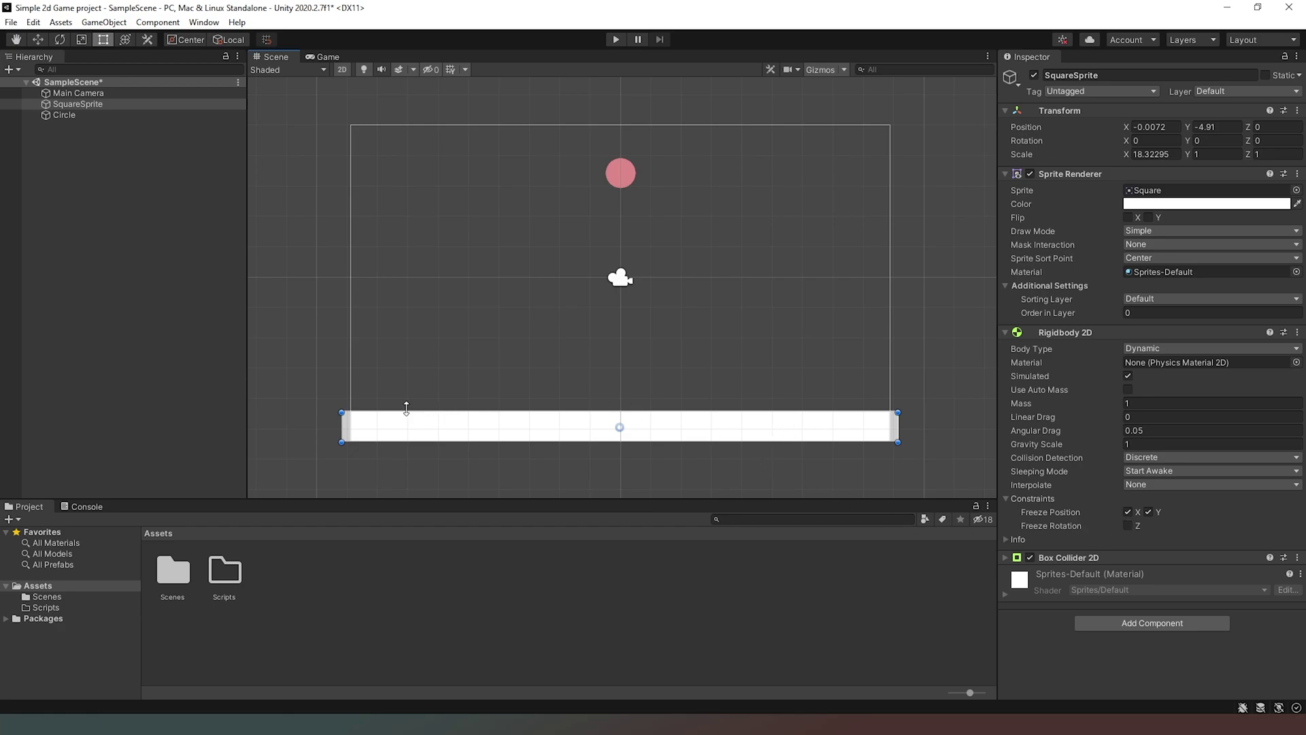
left_click(1130, 522)
left_click(1128, 525)
left_click(622, 176)
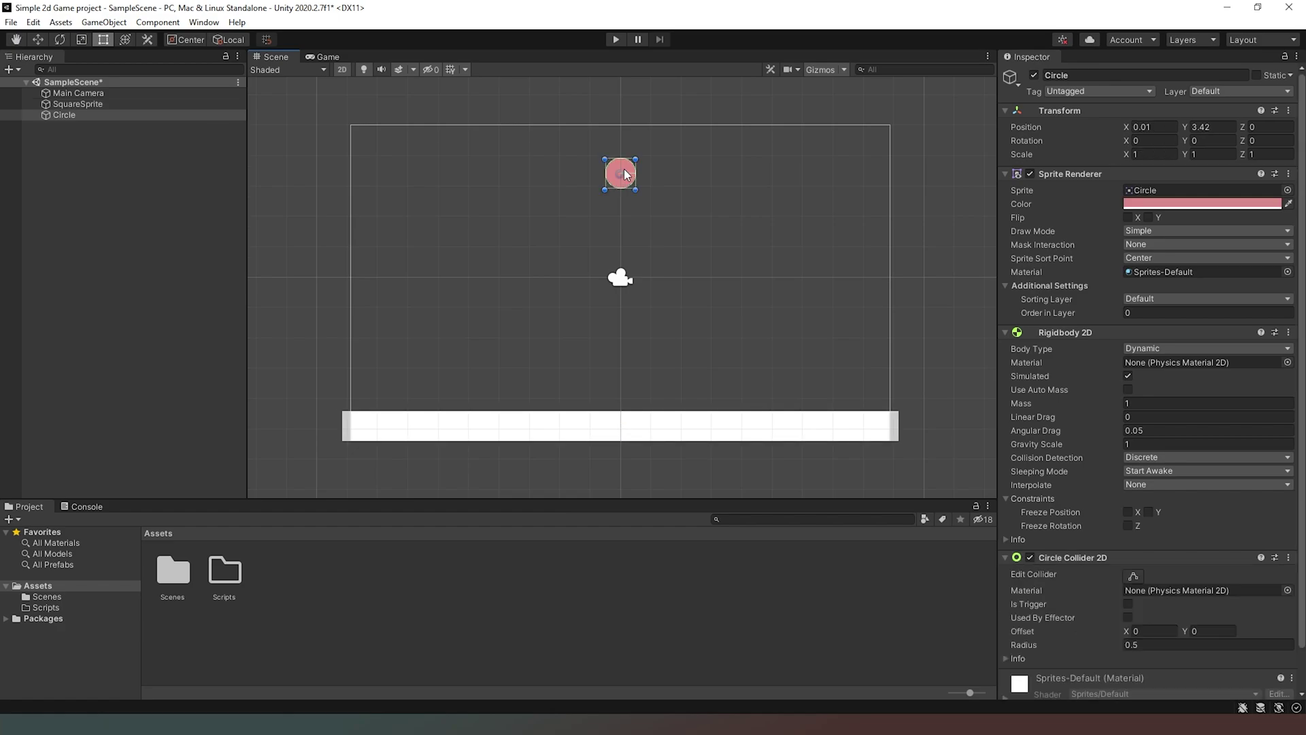
Move Circle above the platform's right end, about X 7.56, Y 3.2, and set its Rigidbody 2D mass to 3.
left_click_drag(625, 169, 856, 176)
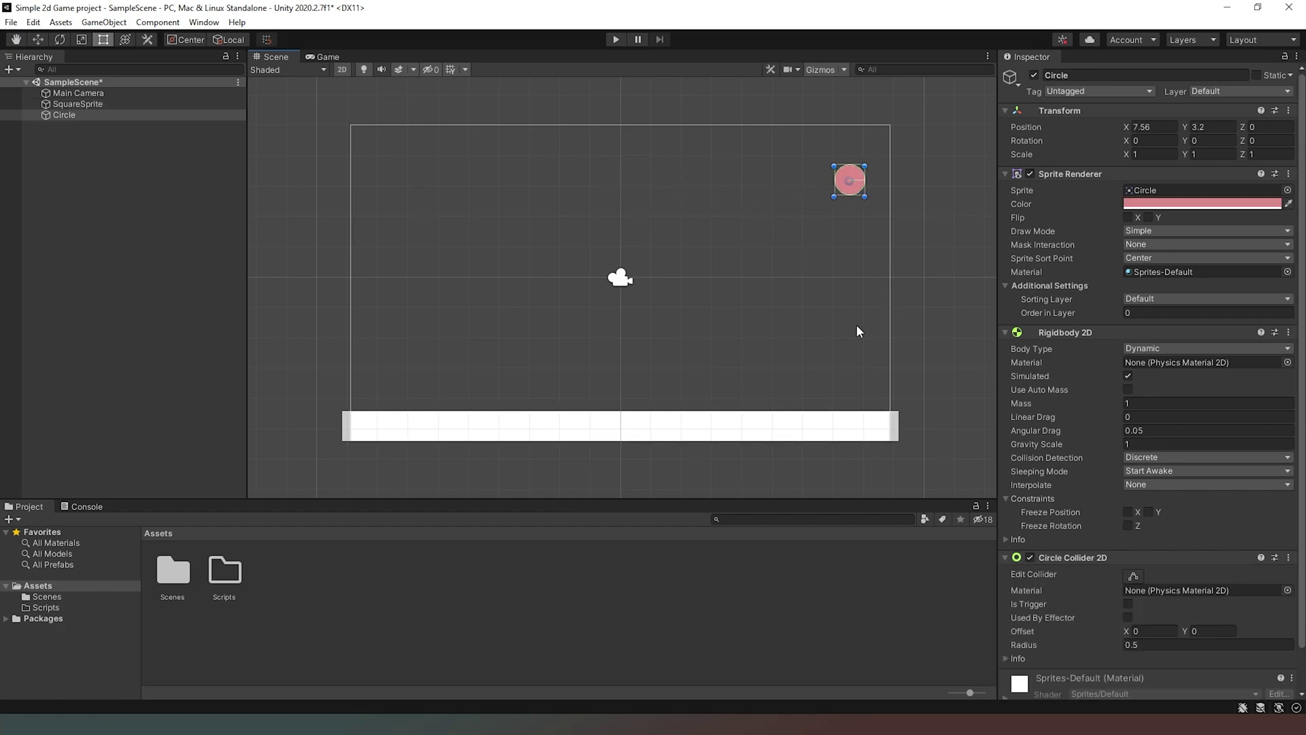
left_click(1134, 406)
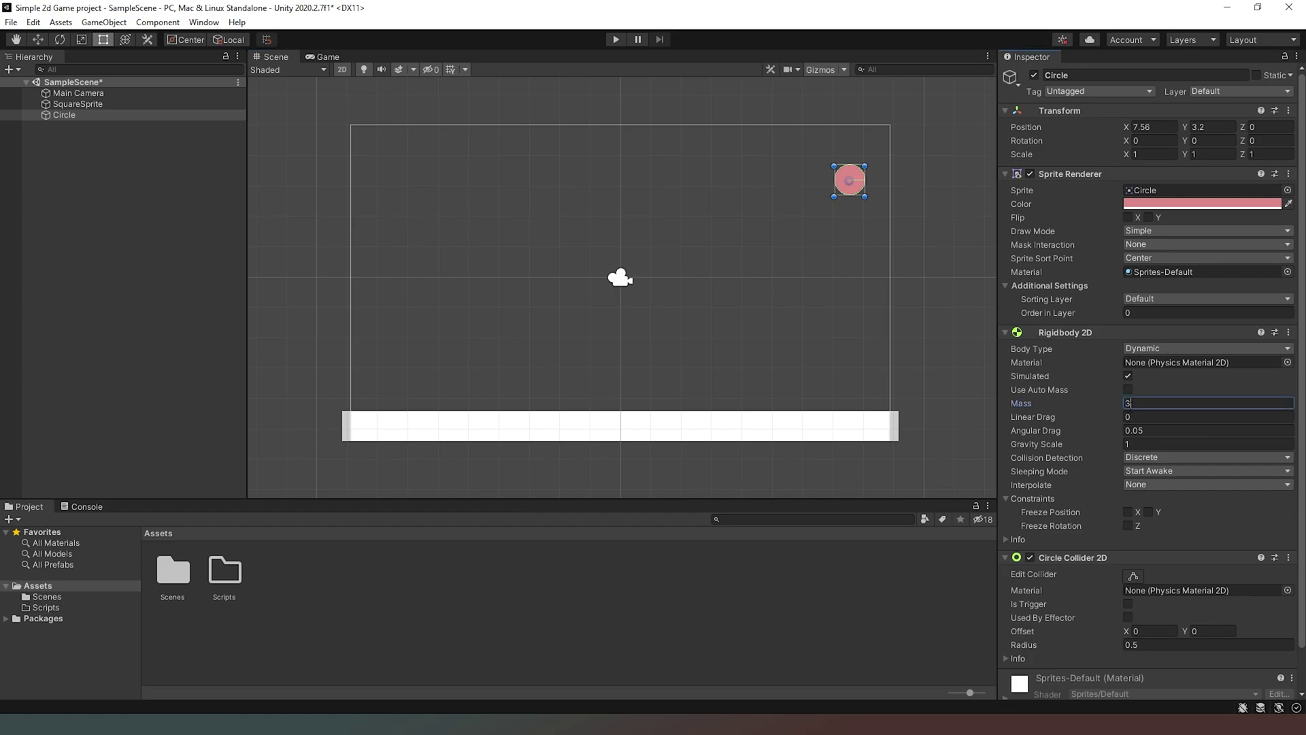
type("3")
Play the scene to test the heavier circle landing on the platform's right end, and stop it.
left_click(618, 39)
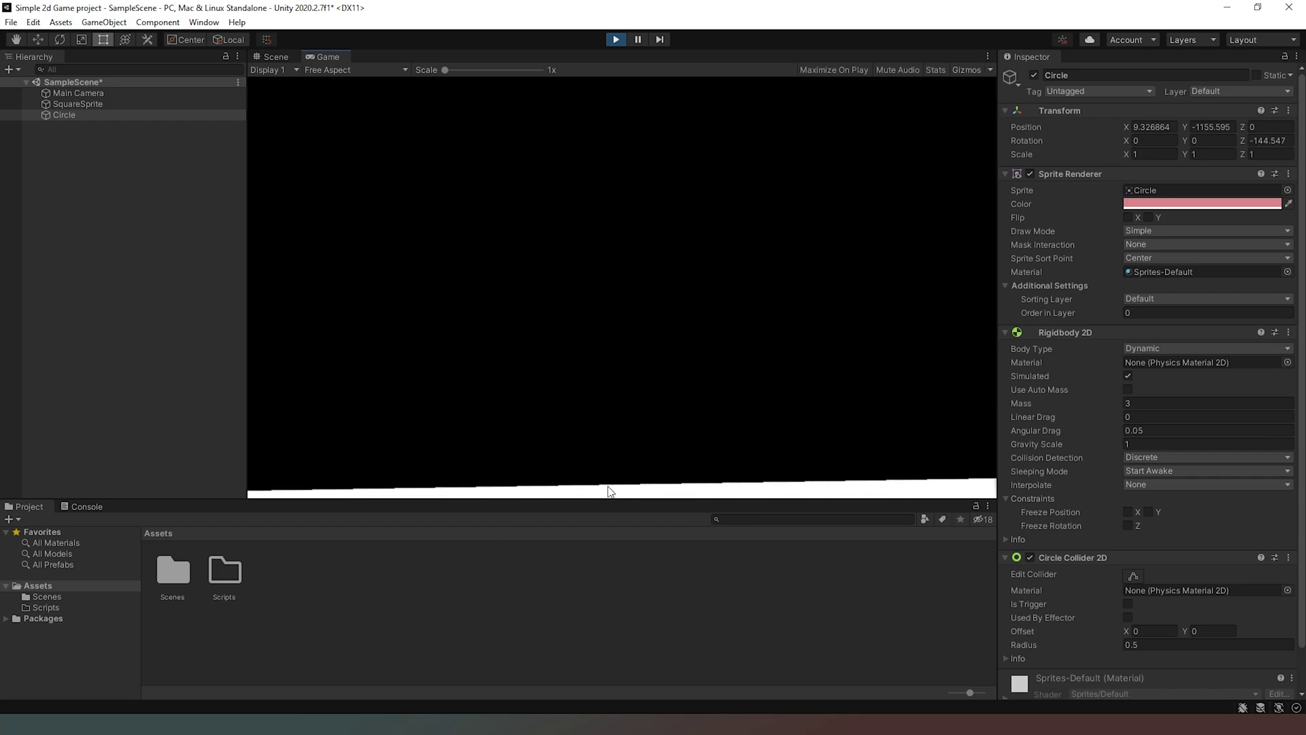
key("ctrl+p")
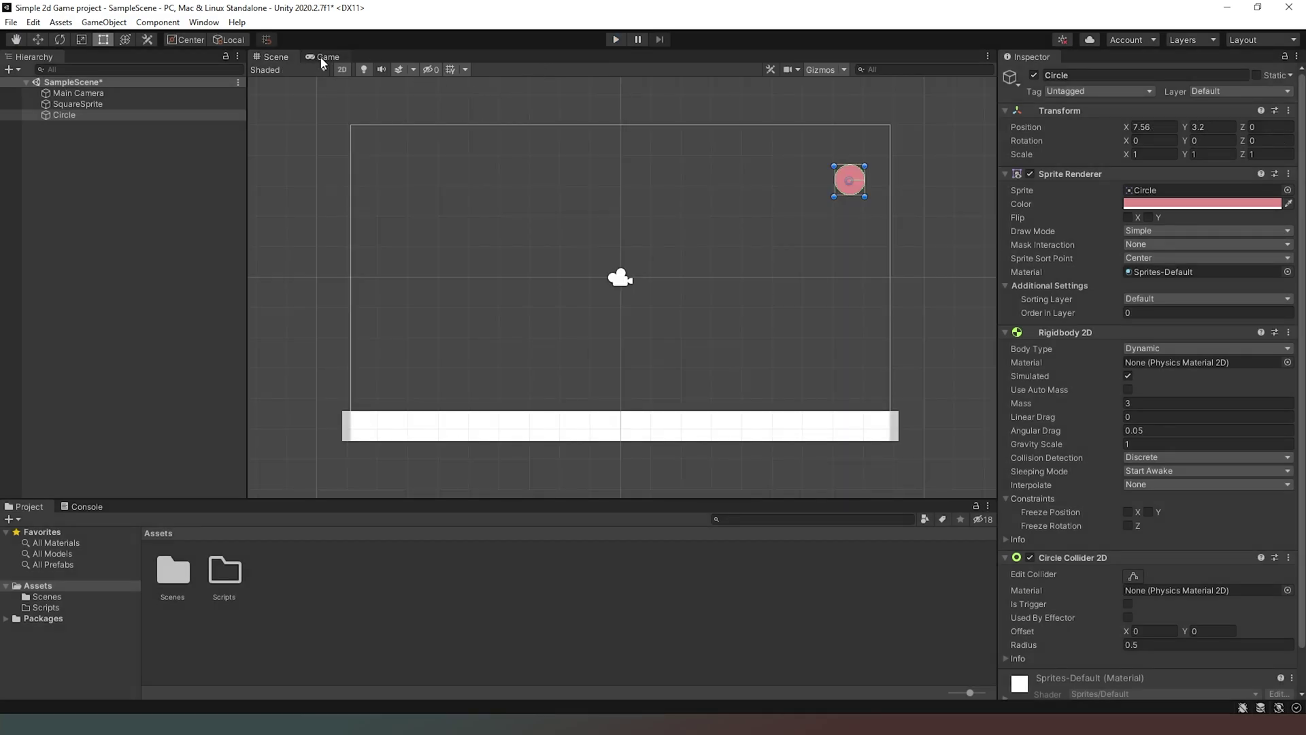
Freeze SquareSprite's Z rotation in its Rigidbody 2D constraints, and move Circle back near the centre, about X 1.22, Y 3.42.
left_click(841, 434)
left_click(1128, 526)
left_click(857, 184)
left_click(848, 164)
left_click(847, 179)
left_click_drag(838, 178, 645, 172)
Play the scene to test the circle landing on the rotation-locked platform, and stop it.
left_click(621, 41)
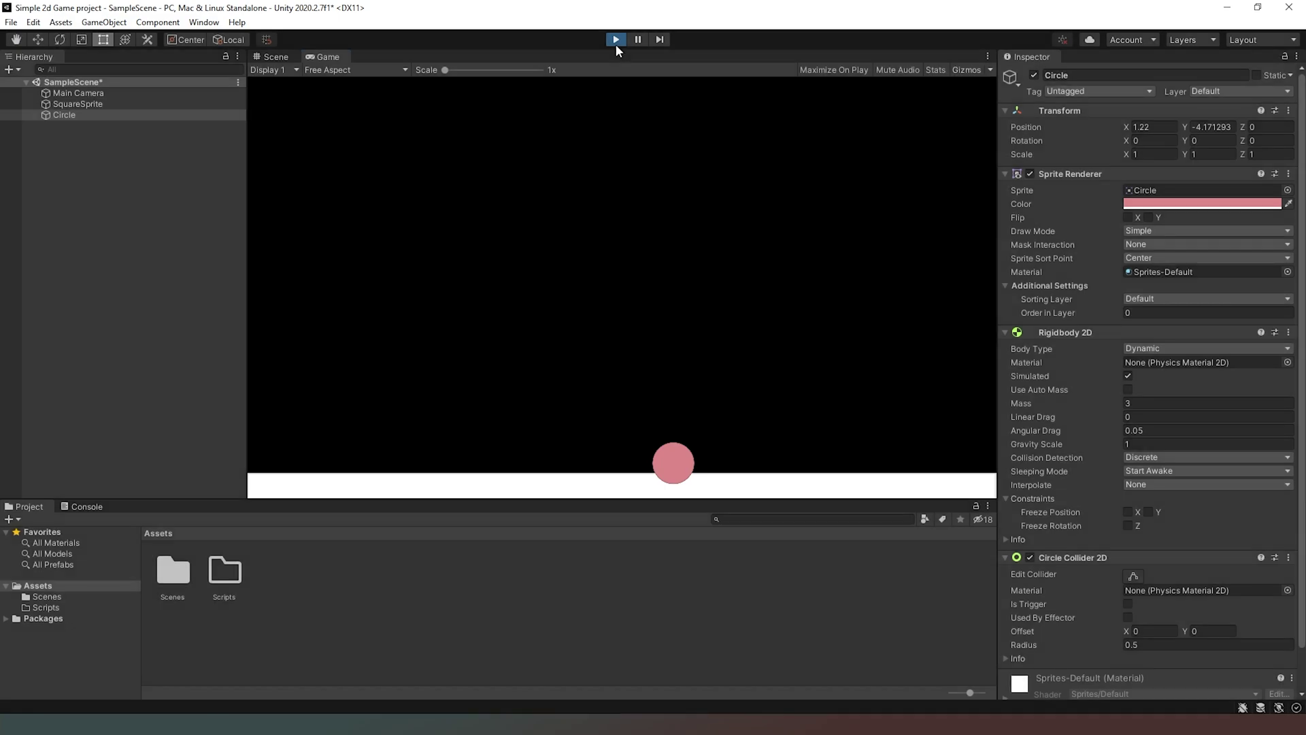
left_click(615, 42)
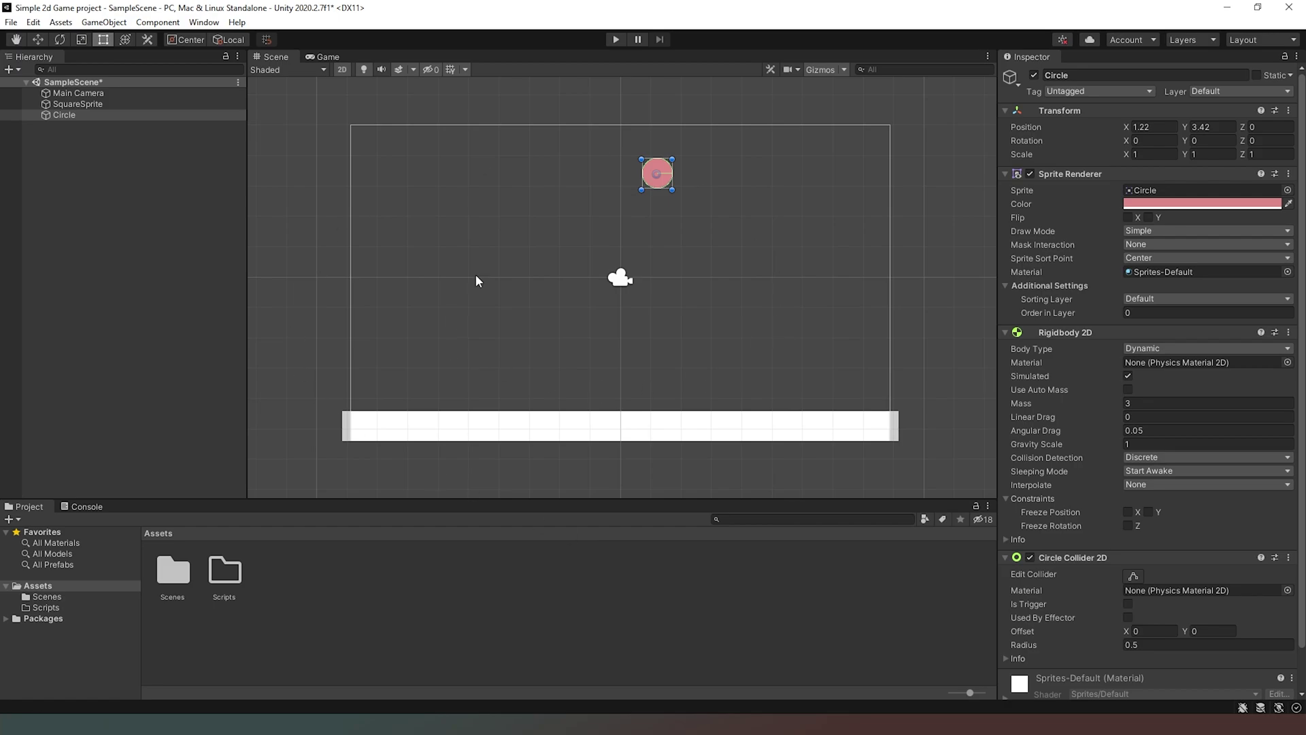
Collapse the Circle Collider 2D, Rigidbody 2D, Sprite Renderer and Transform settings of Circle.
left_click(1007, 557)
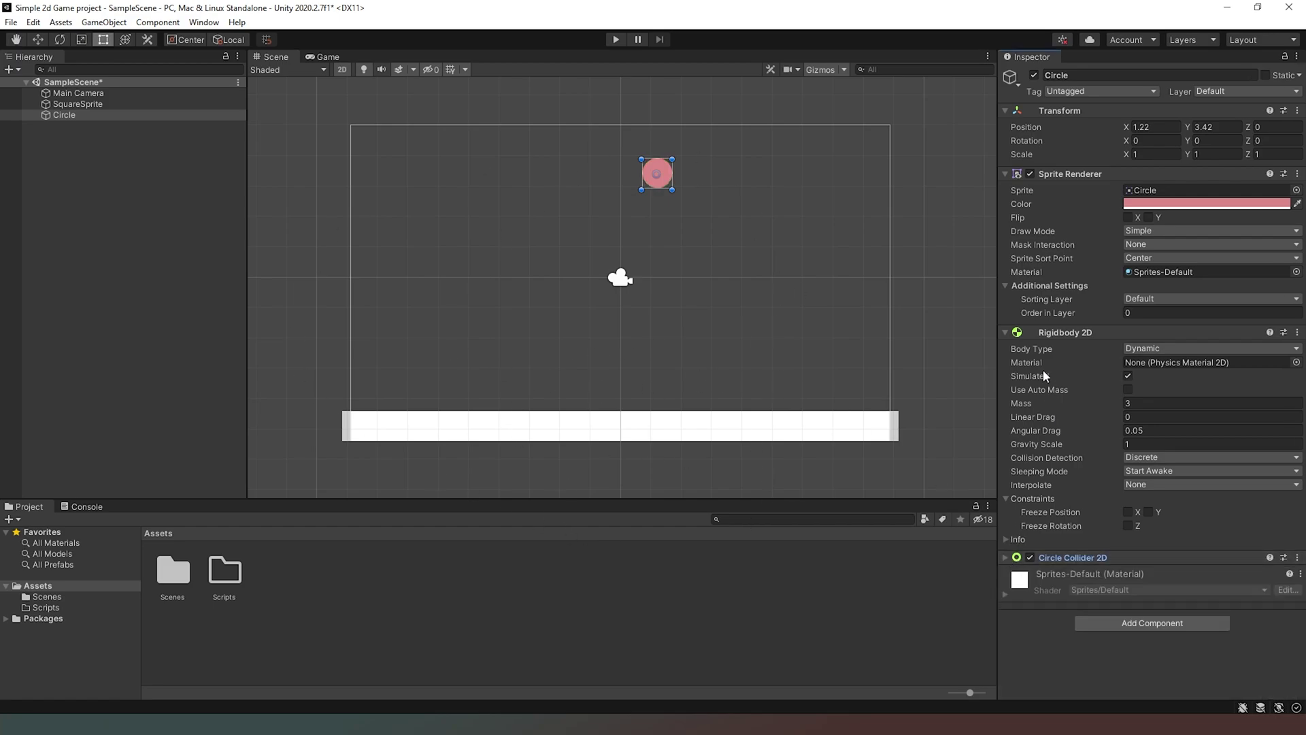
left_click(1006, 332)
left_click(1006, 174)
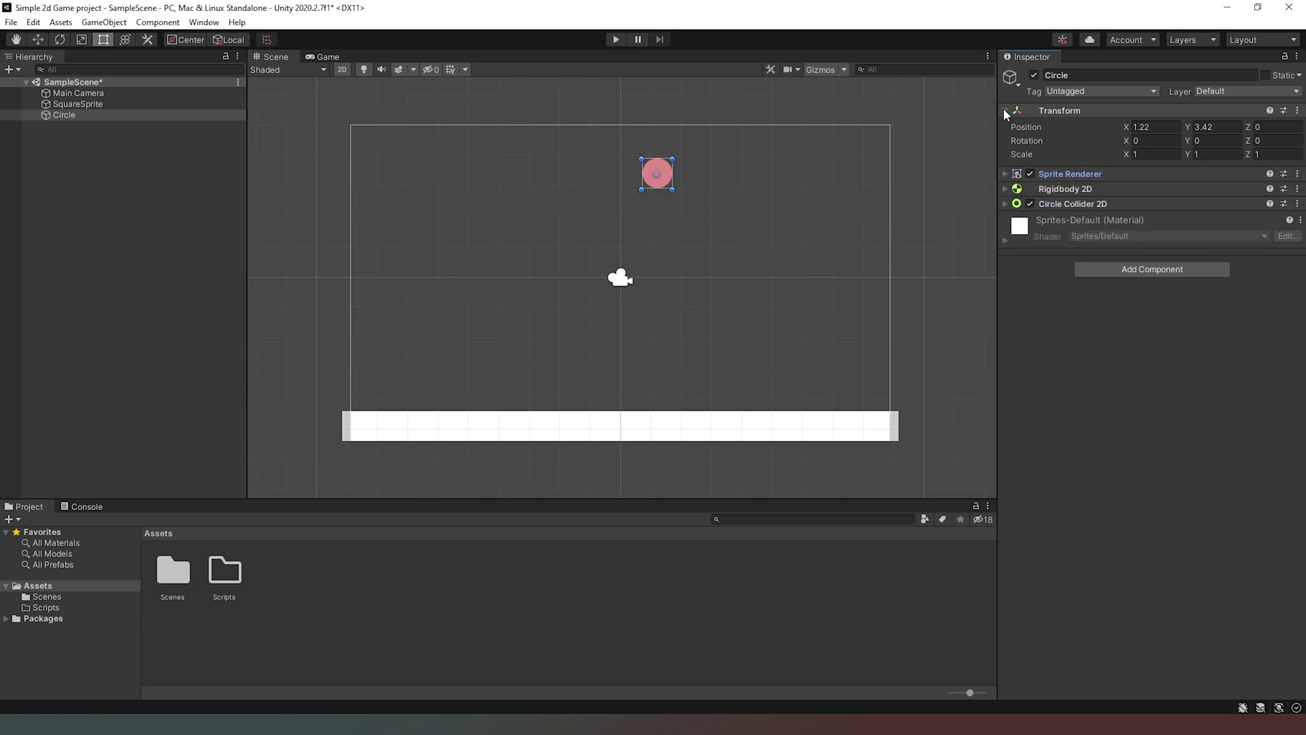
left_click(1006, 110)
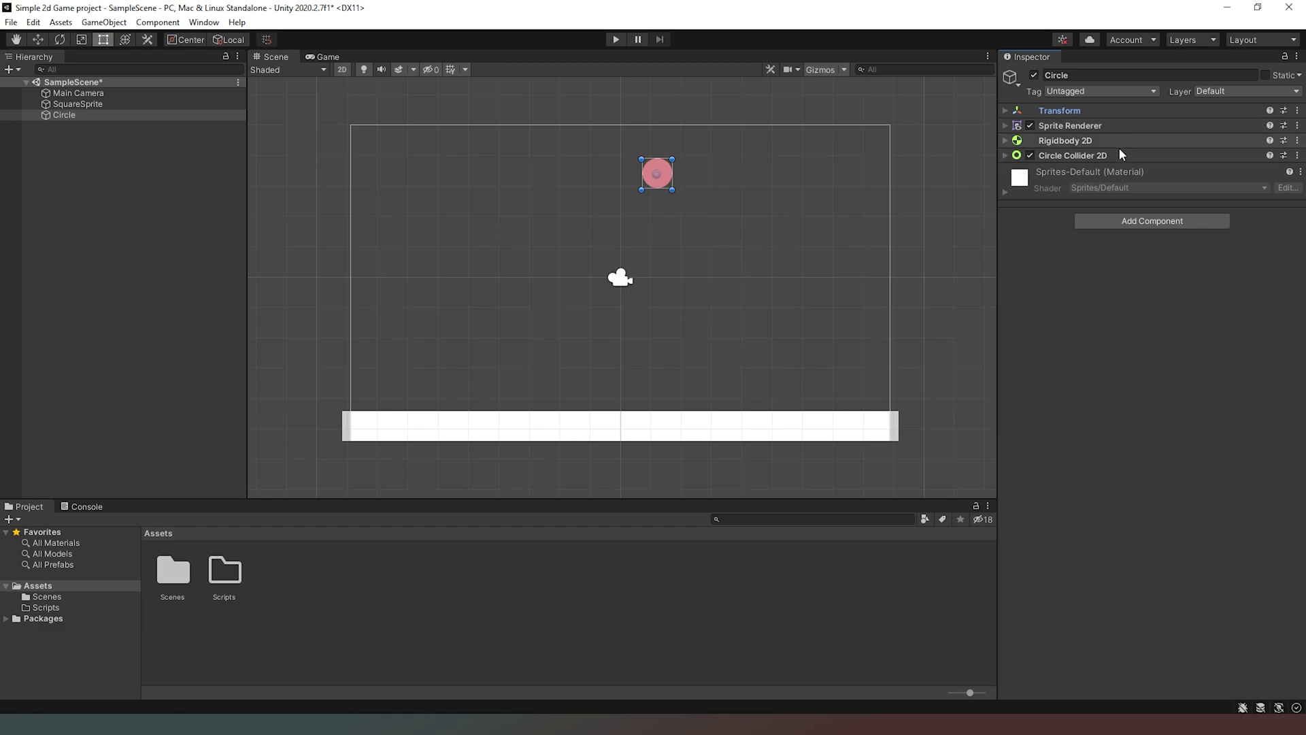
Select SquareSprite and Main Camera in turn to review their components.
left_click(95, 106)
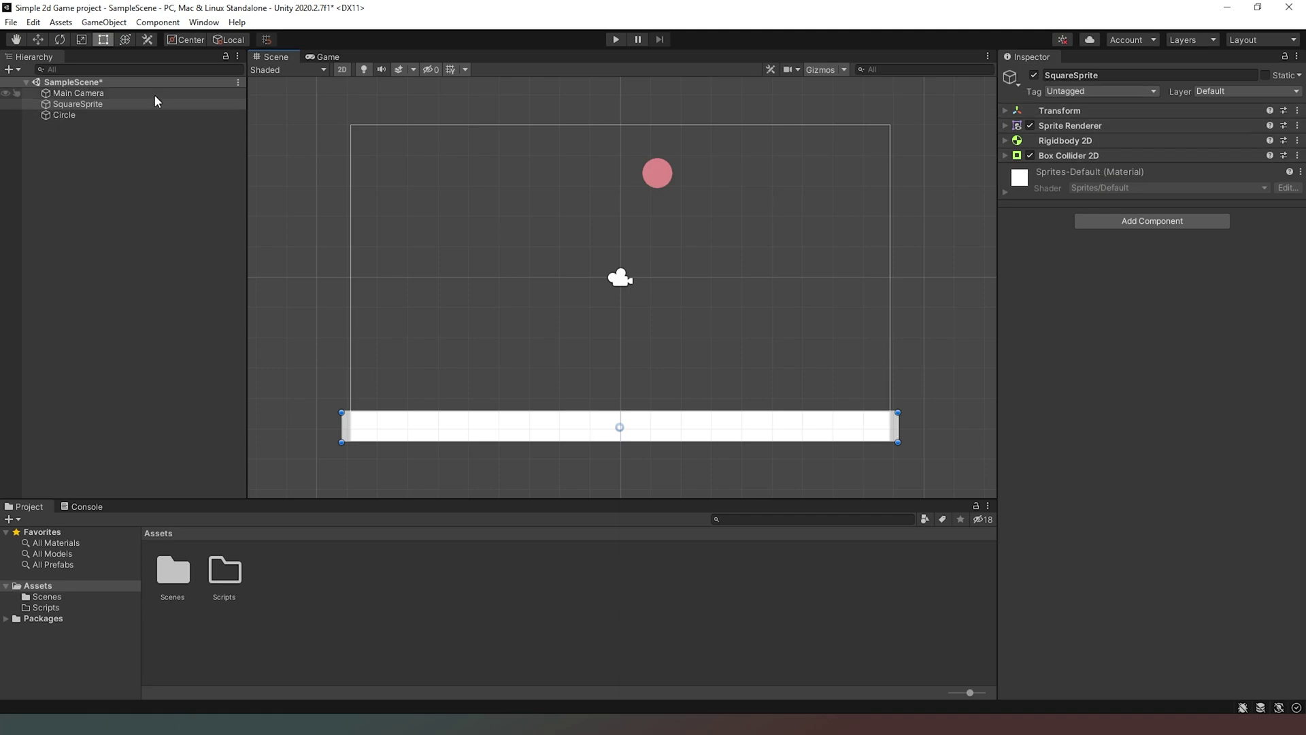
left_click(129, 93)
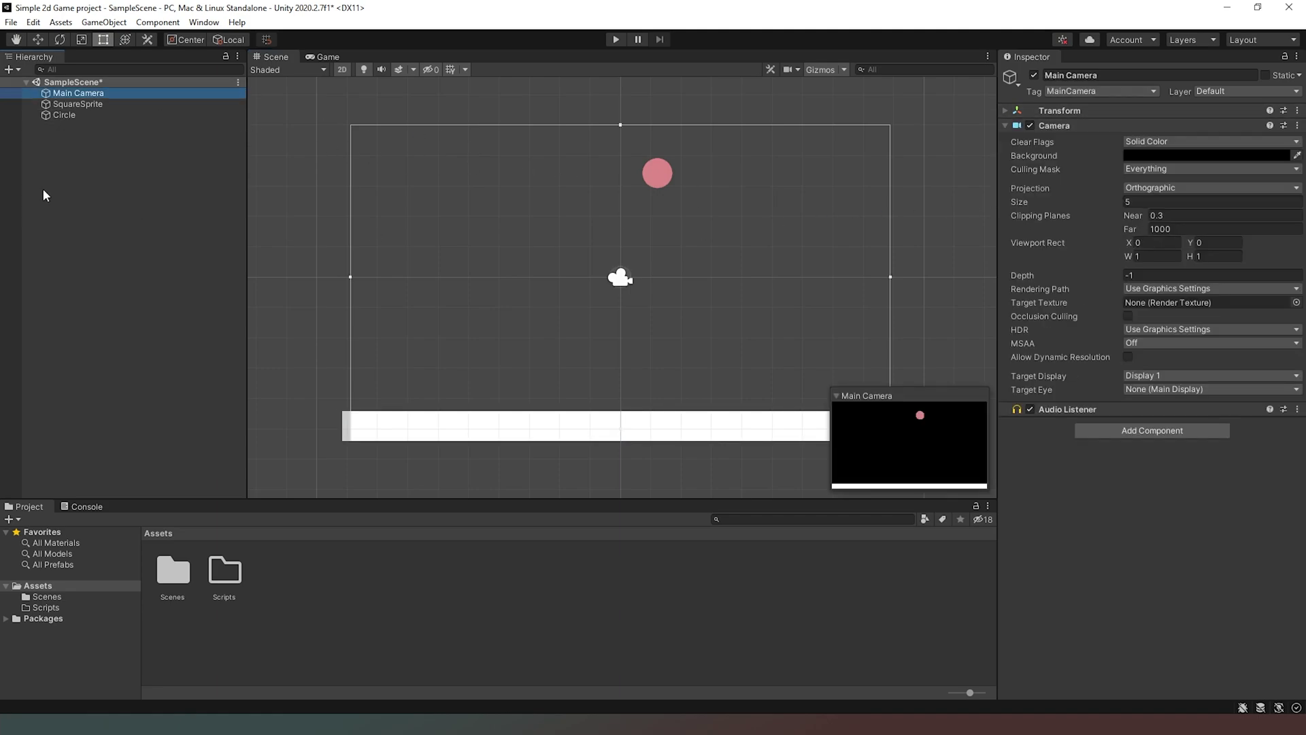